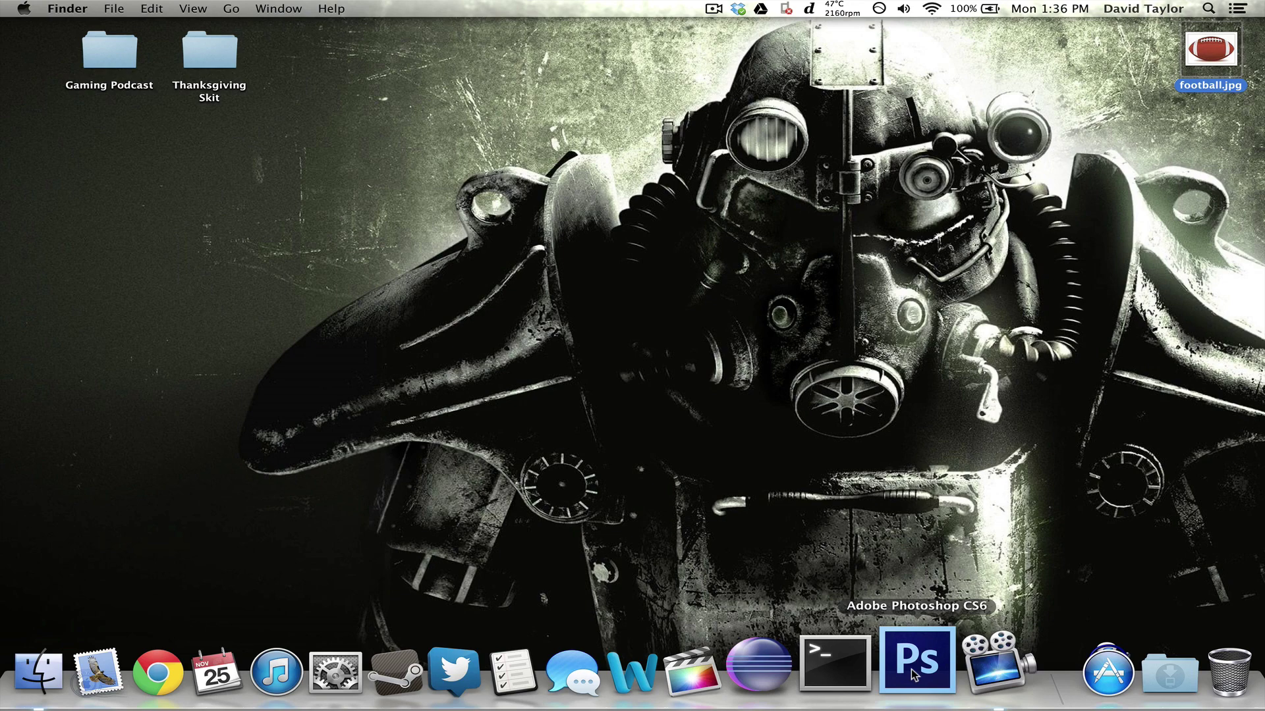
- Launch Photoshop CS6, check the About Photoshop credits, and drag football.jpg toward the workspace
click(911, 669)
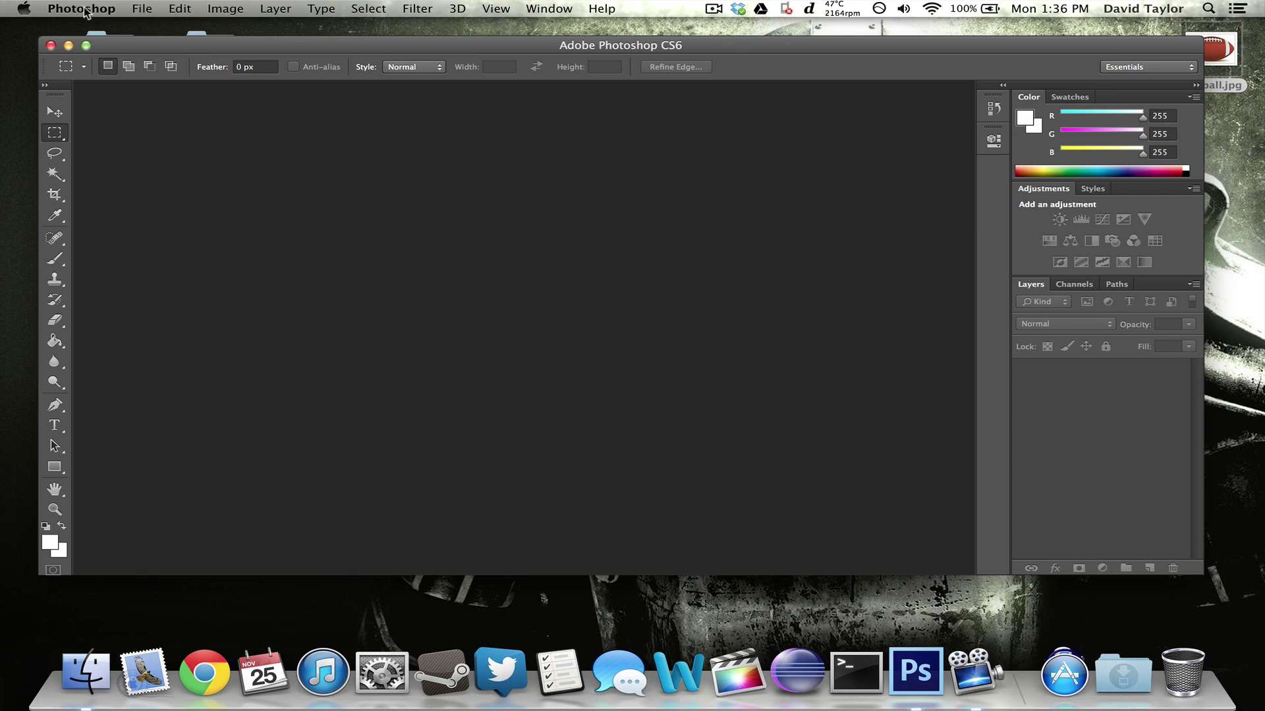
click(81, 9)
click(100, 28)
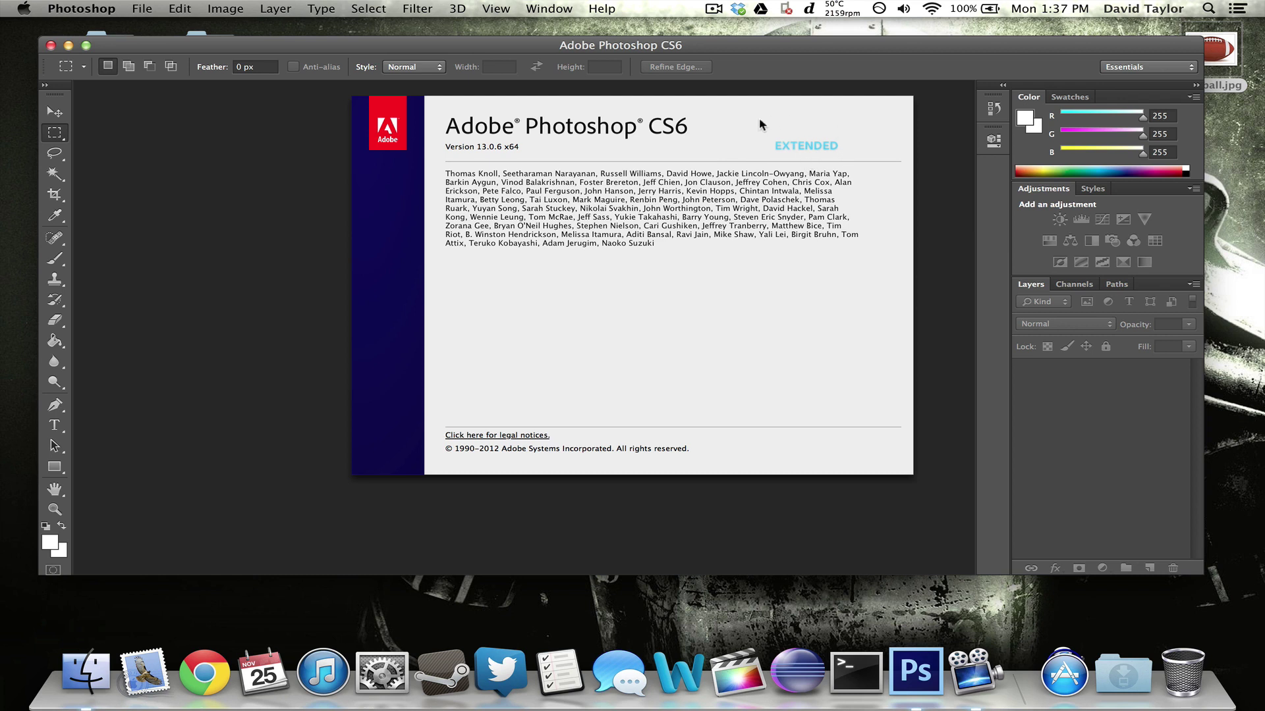
click(705, 227)
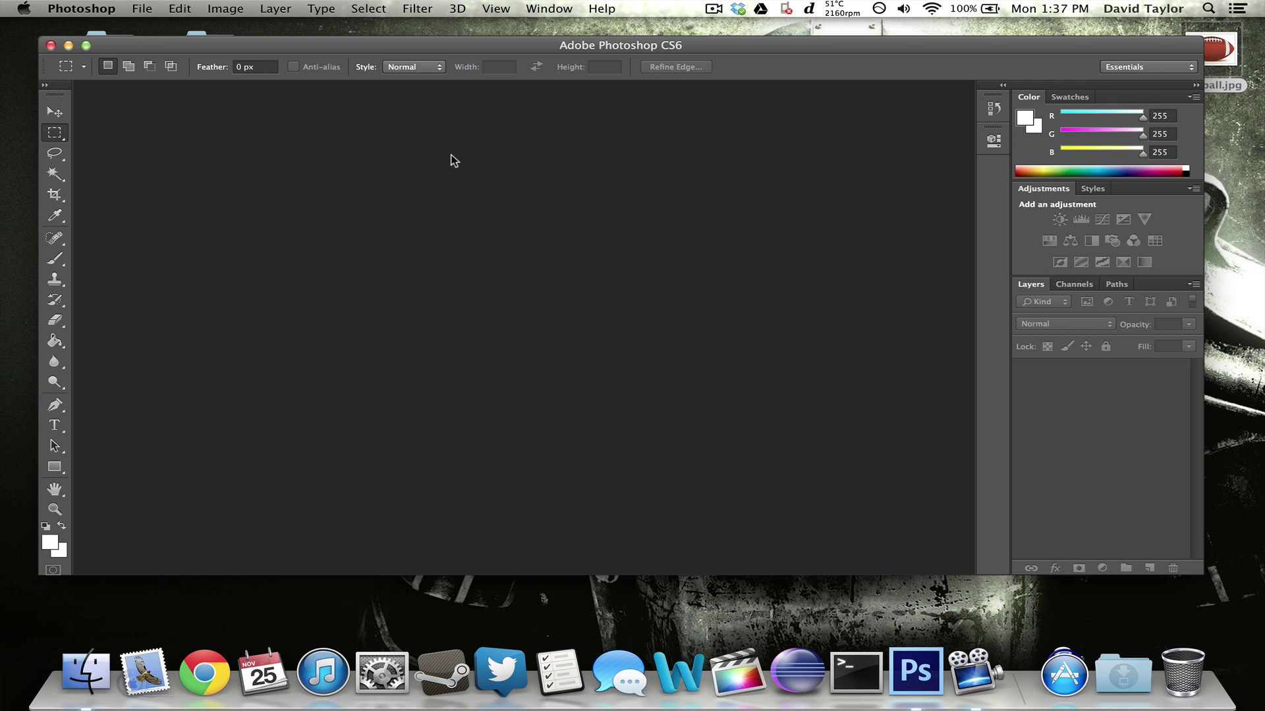
drag(1232, 46, 488, 277)
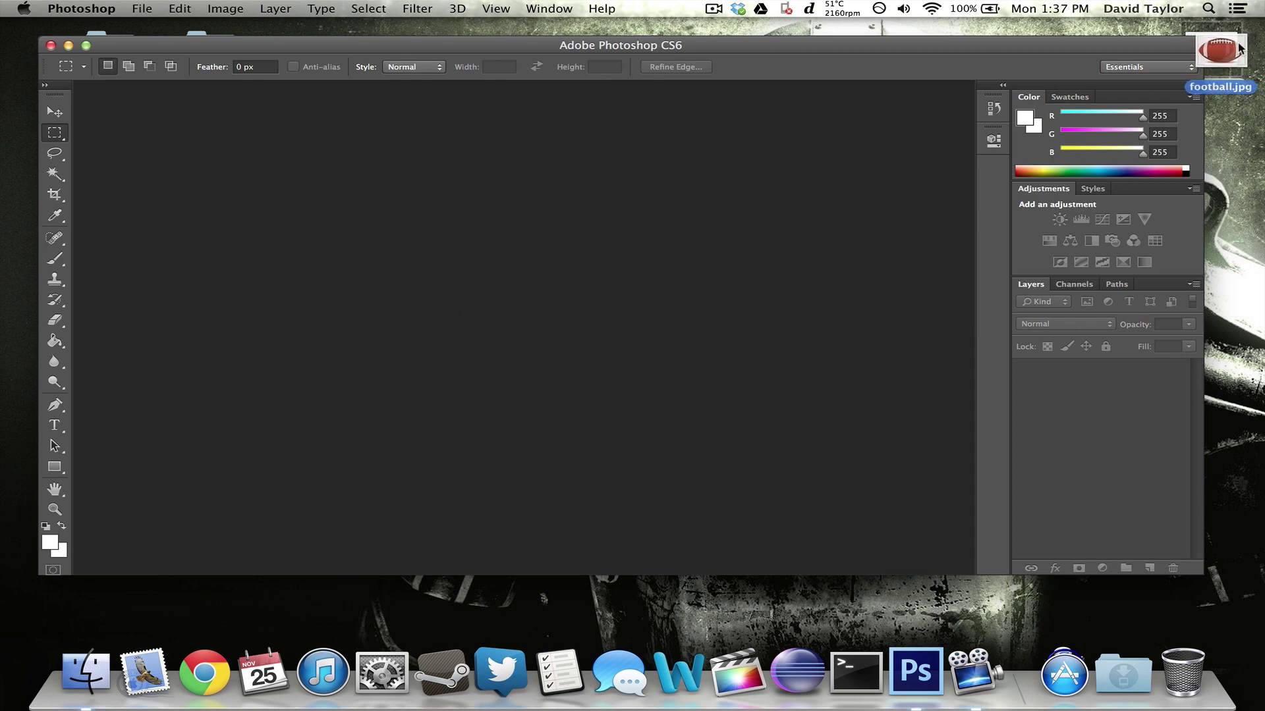
drag(1215, 50, 644, 175)
click(548, 9)
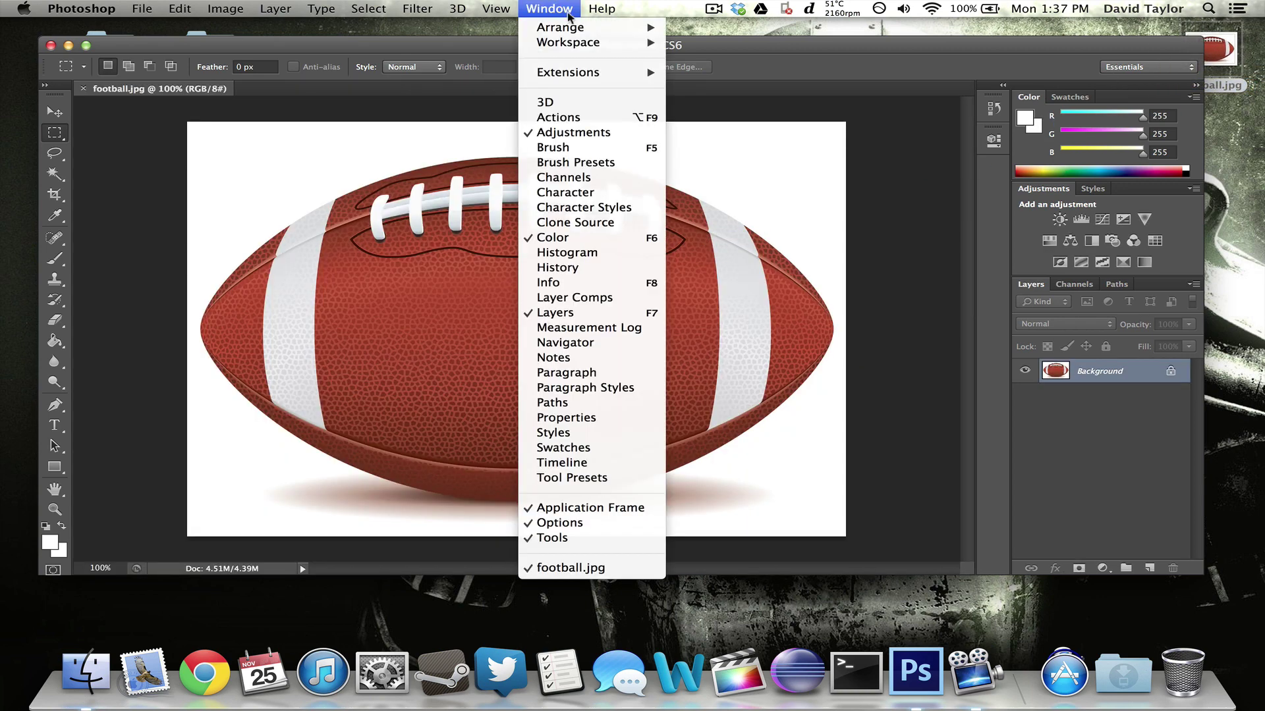
click(598, 462)
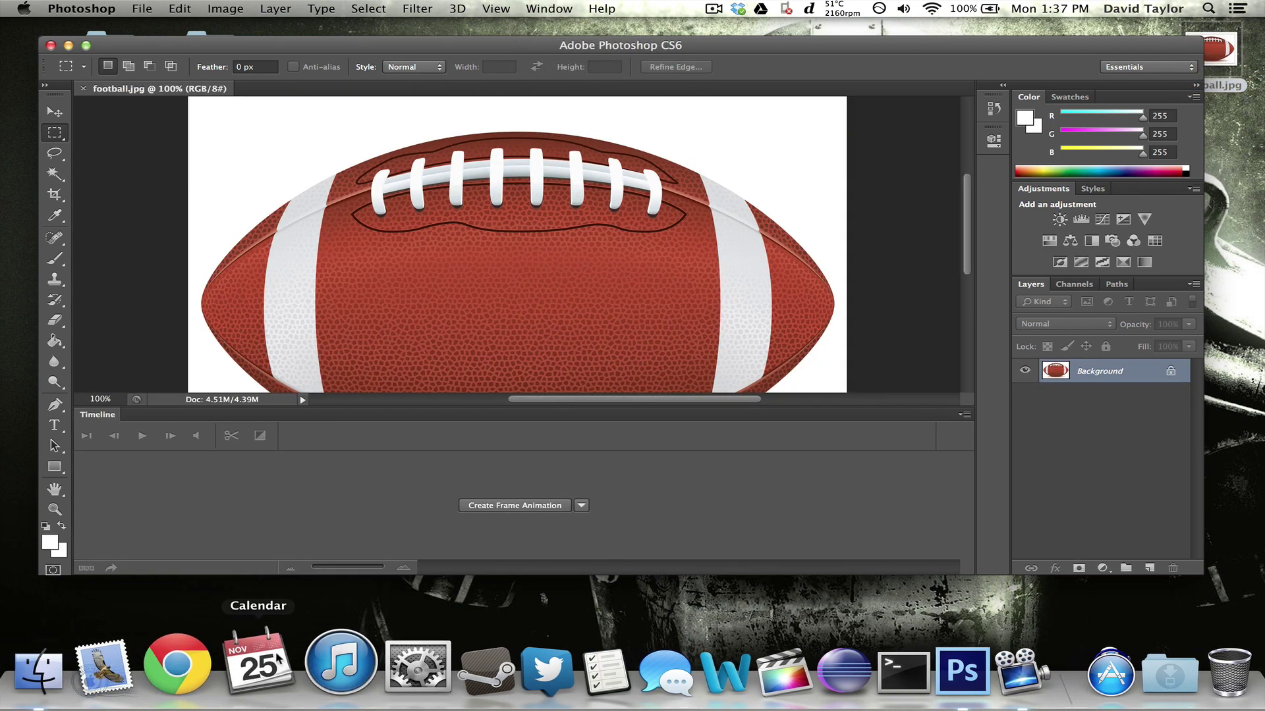
click(581, 505)
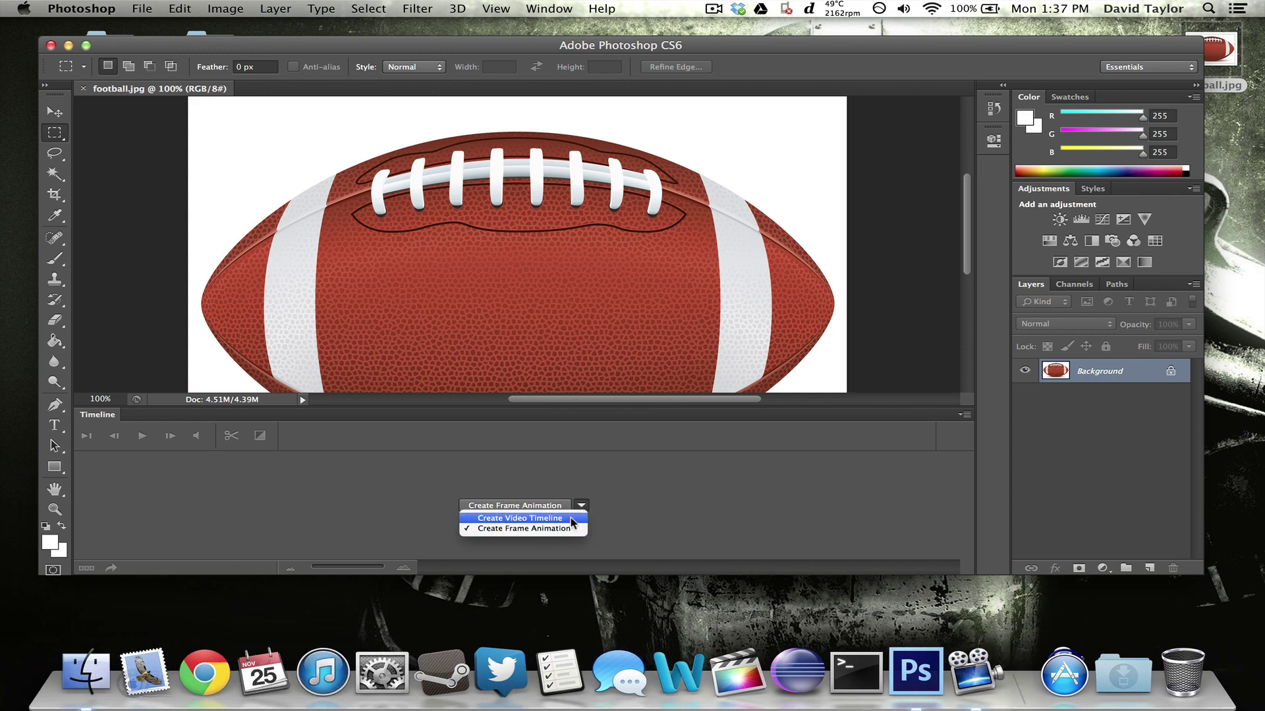
click(747, 500)
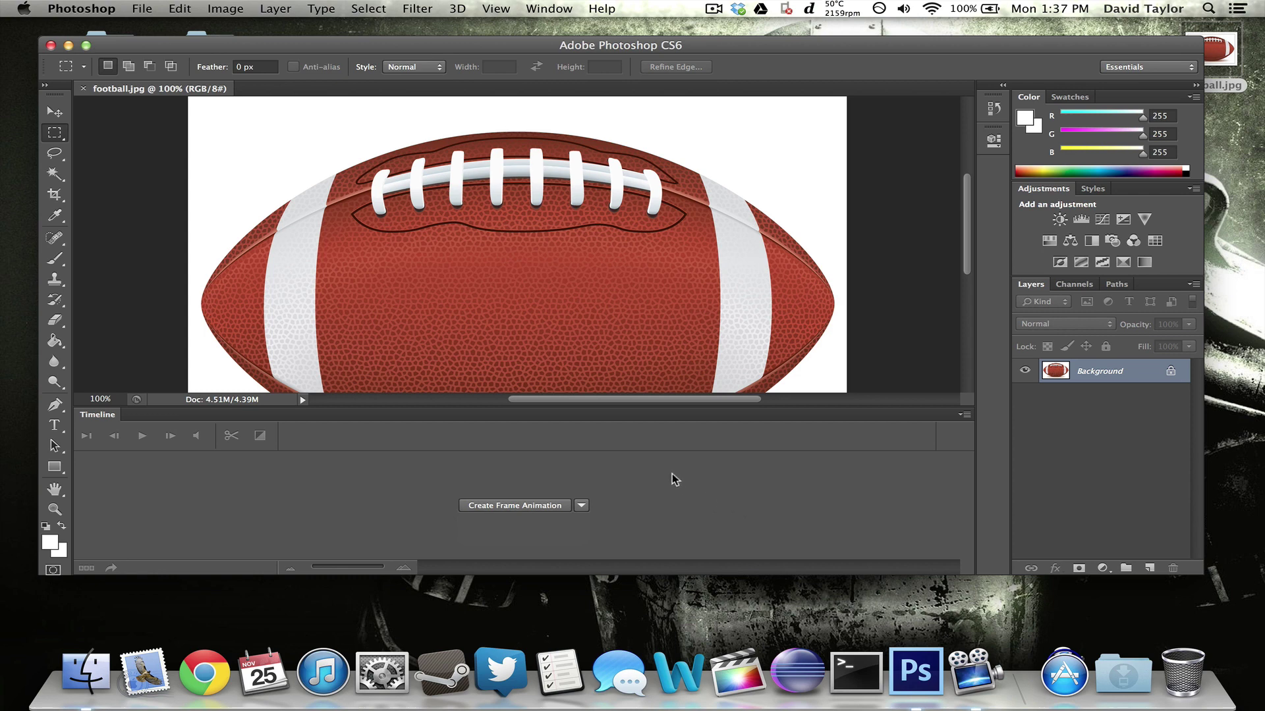
right_click(98, 415)
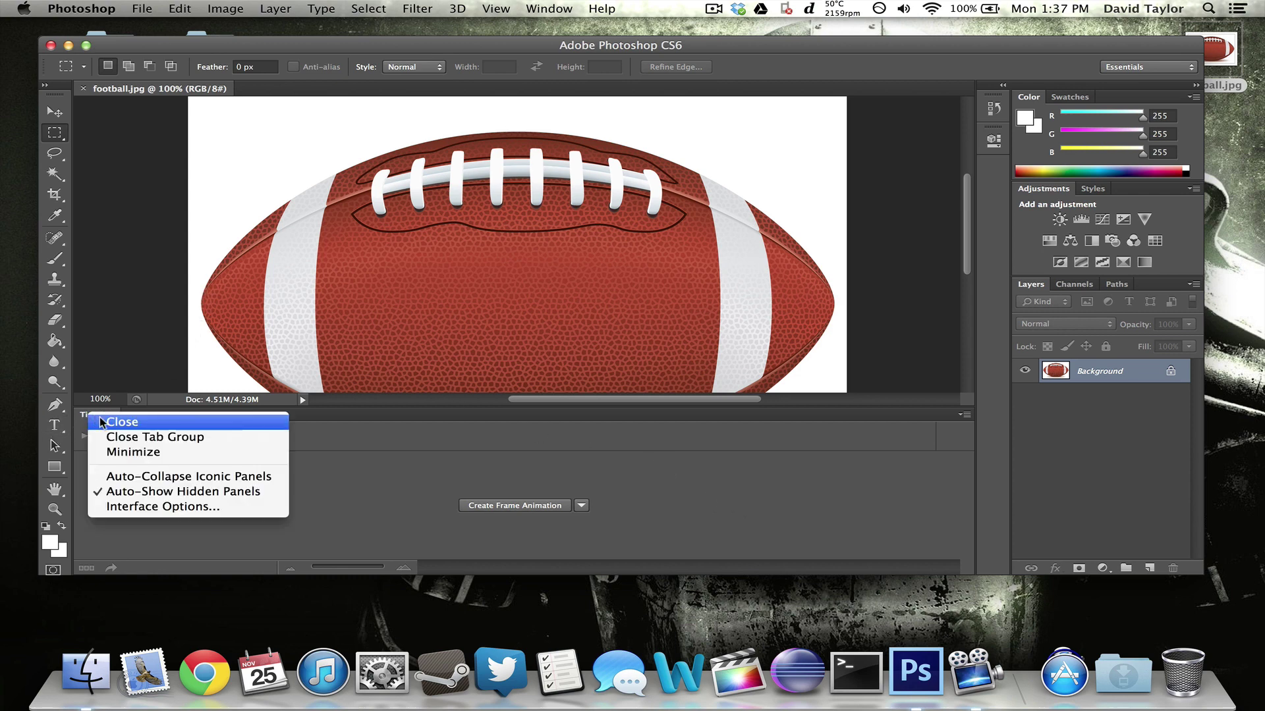
click(102, 421)
right_click(1146, 365)
click(81, 88)
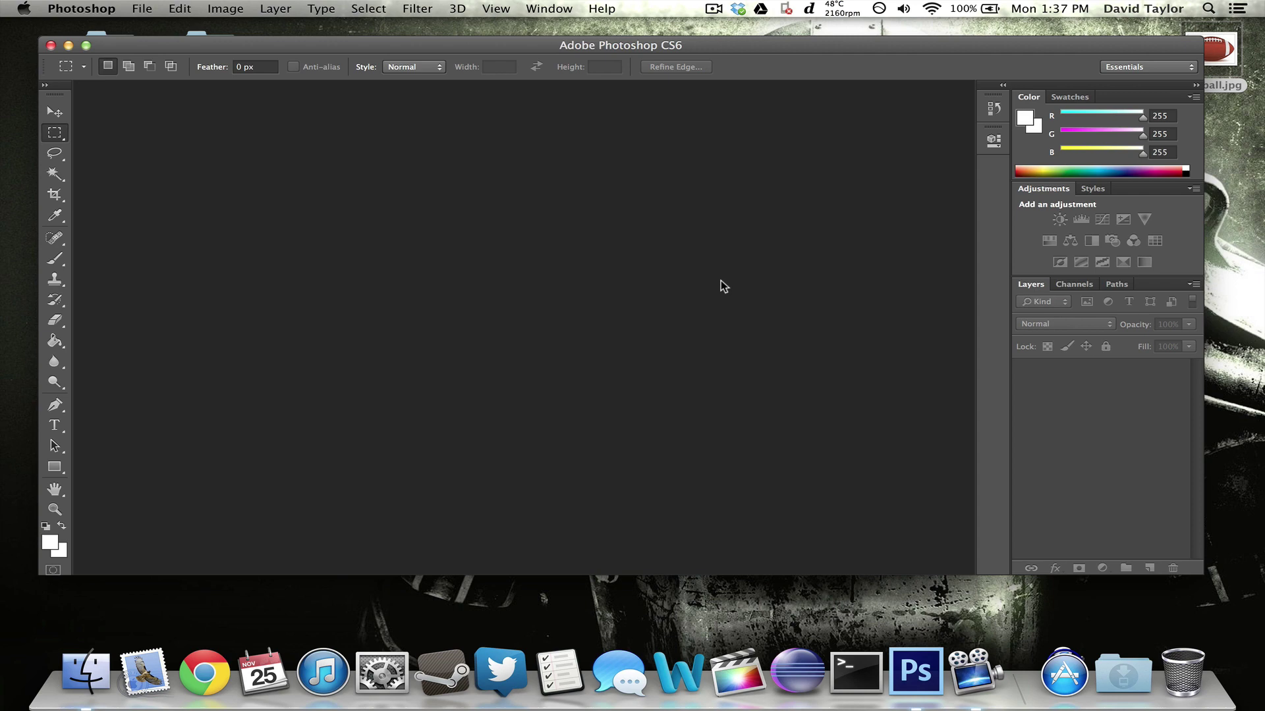
- Drag football.jpg from the desktop into Photoshop and convert its Background into Layer 0
mouse_move(655, 37)
mouse_down()
mouse_move(699, 44)
mouse_move(659, 36)
mouse_up()
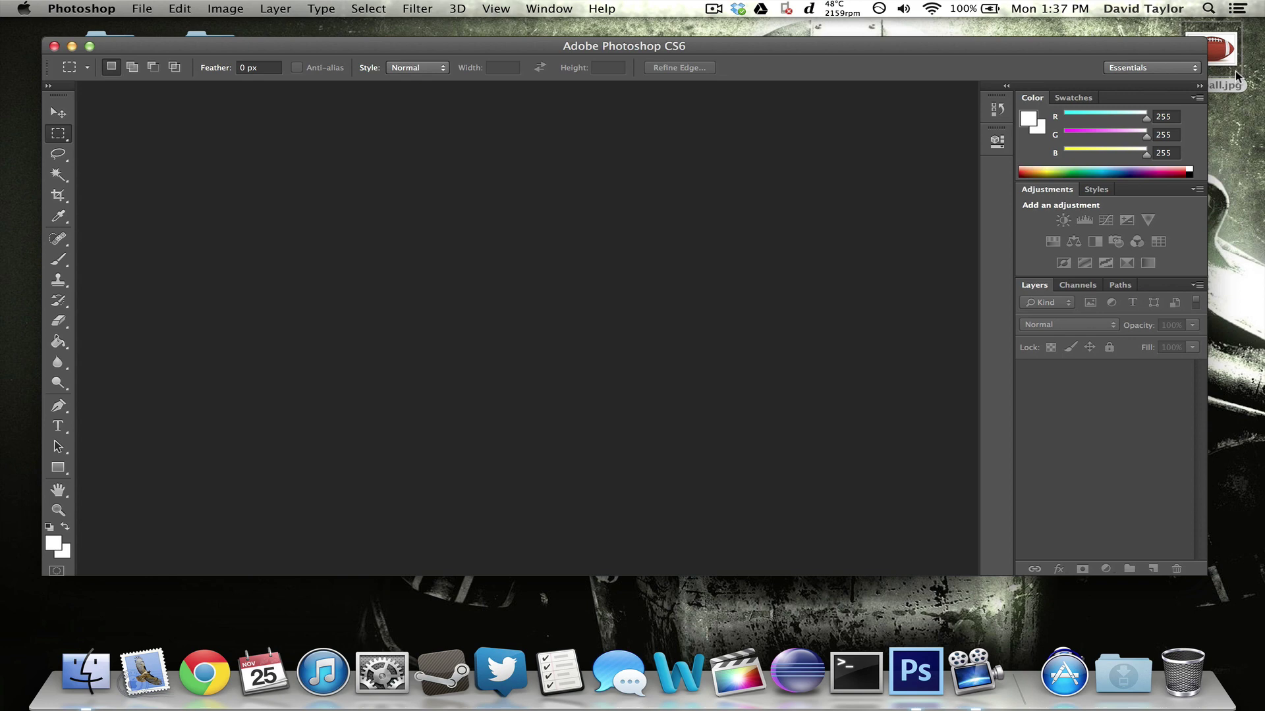
drag(1230, 59, 526, 271)
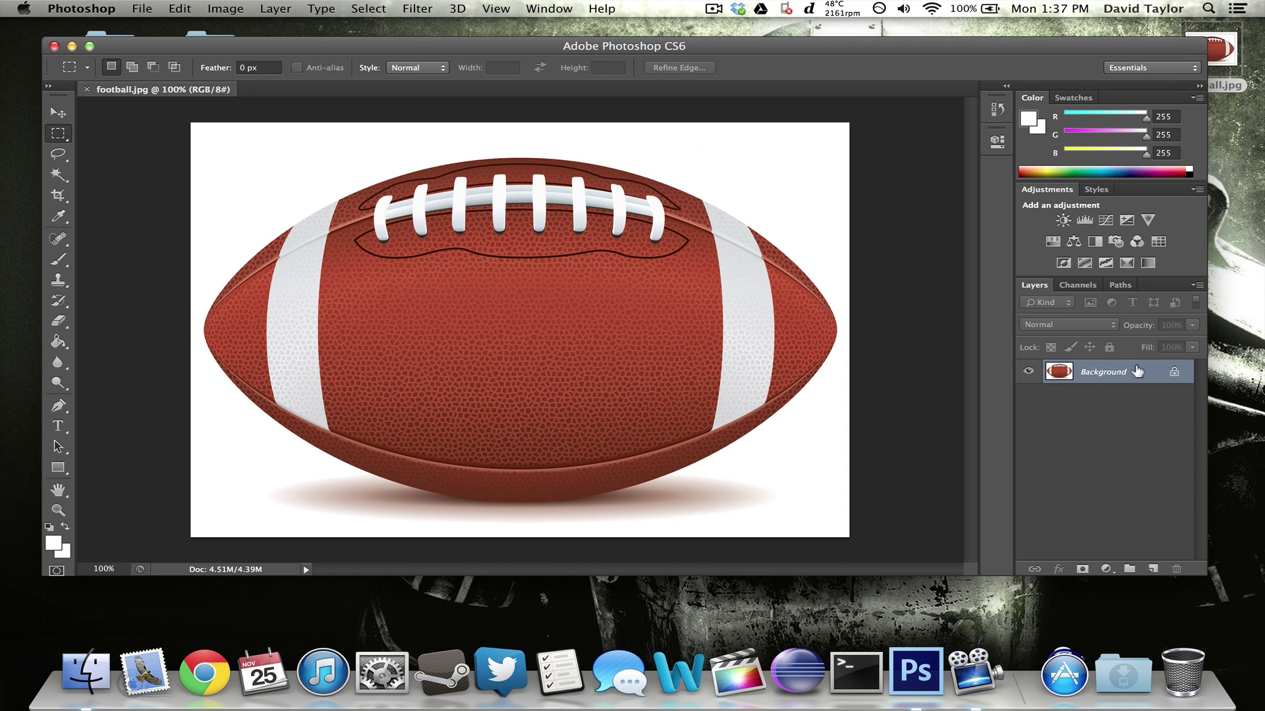
double_click(1138, 371)
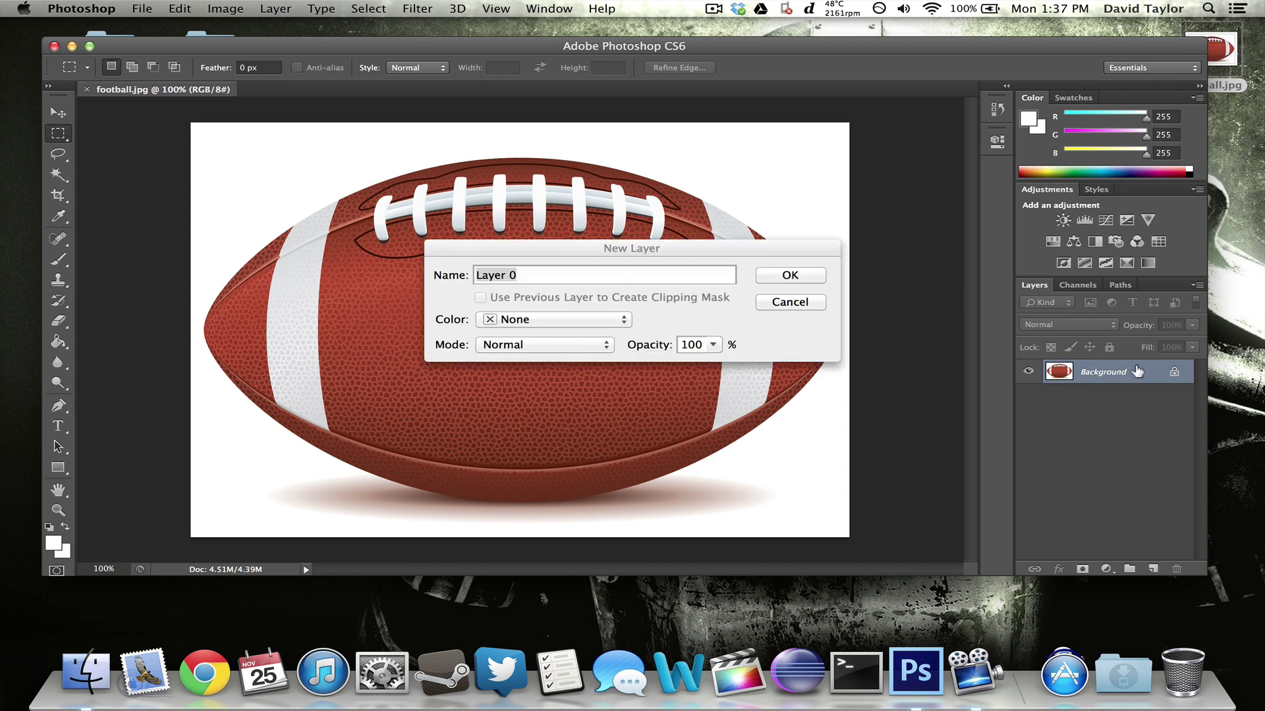
click(795, 310)
double_click(1129, 375)
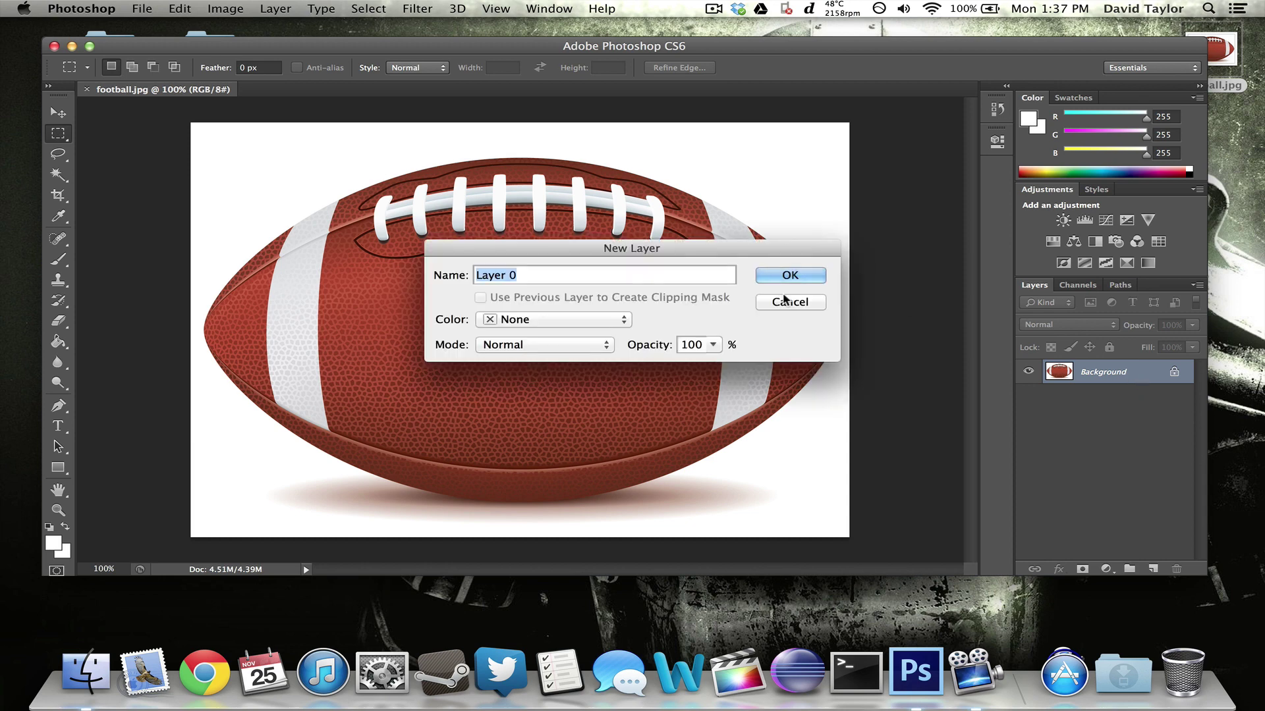
click(793, 276)
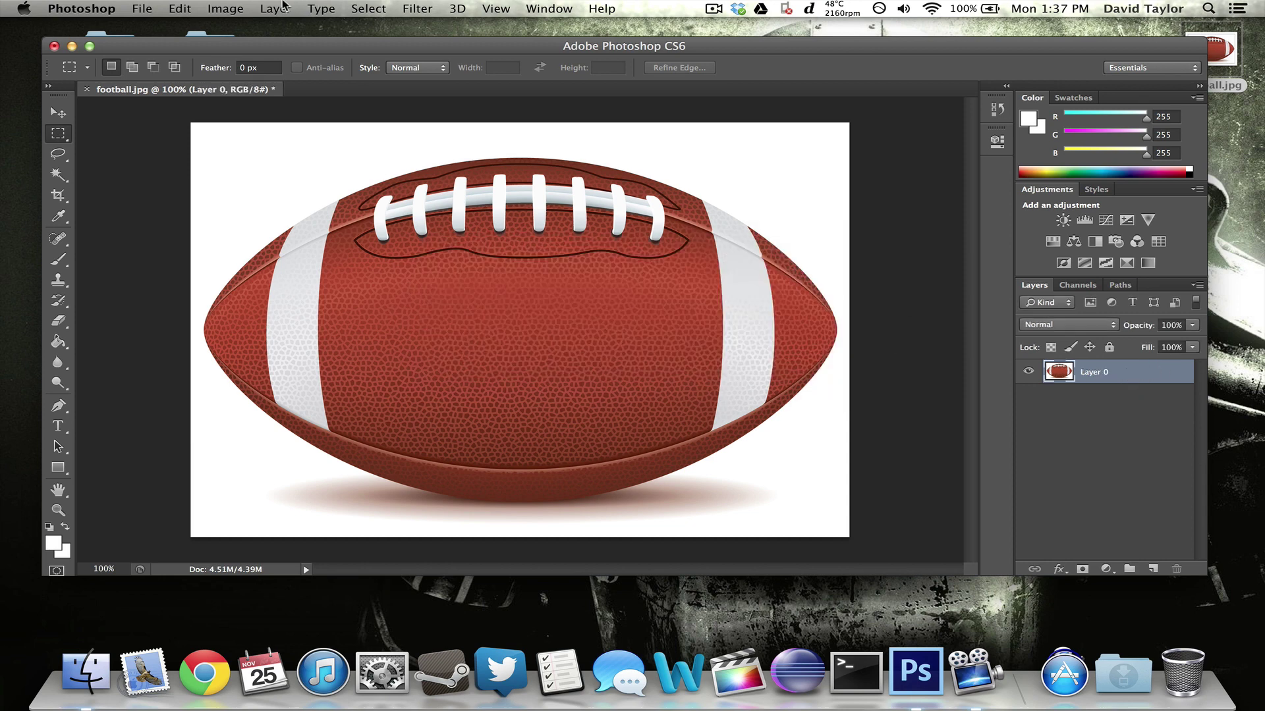
- Show the Timeline panel from the Window menu and create a frame animation
click(494, 8)
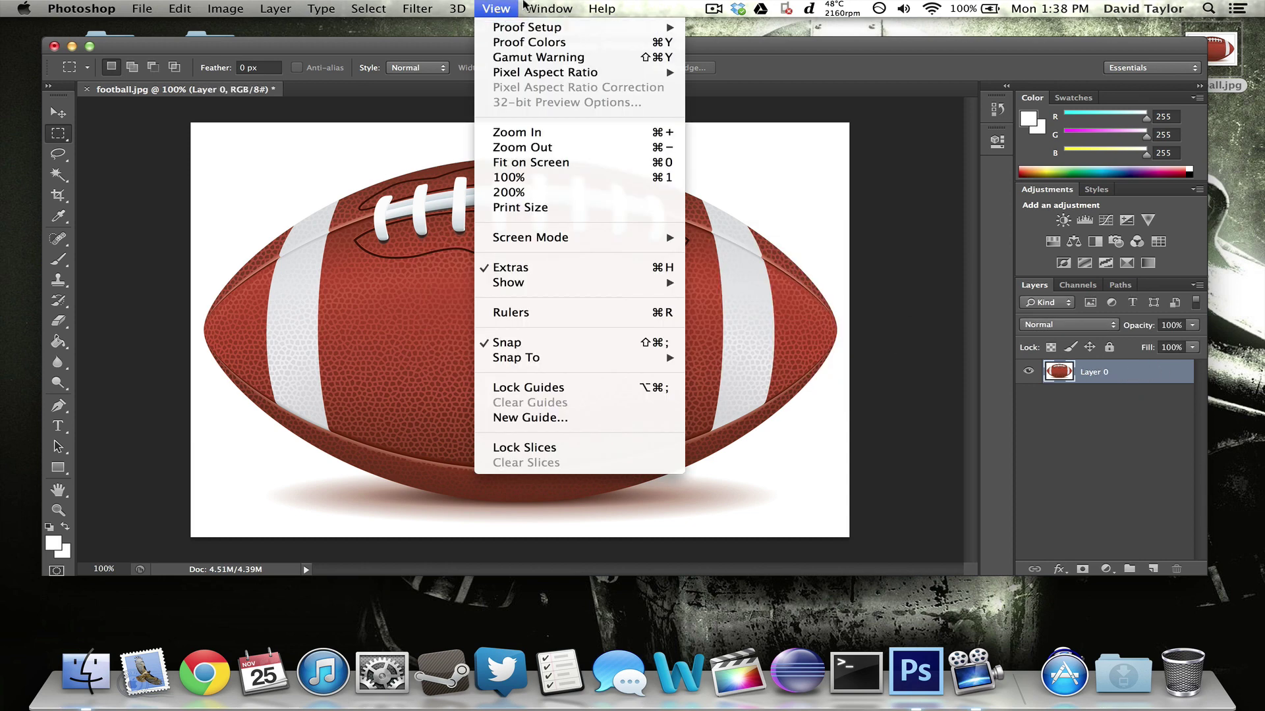
mouse_move(549, 8)
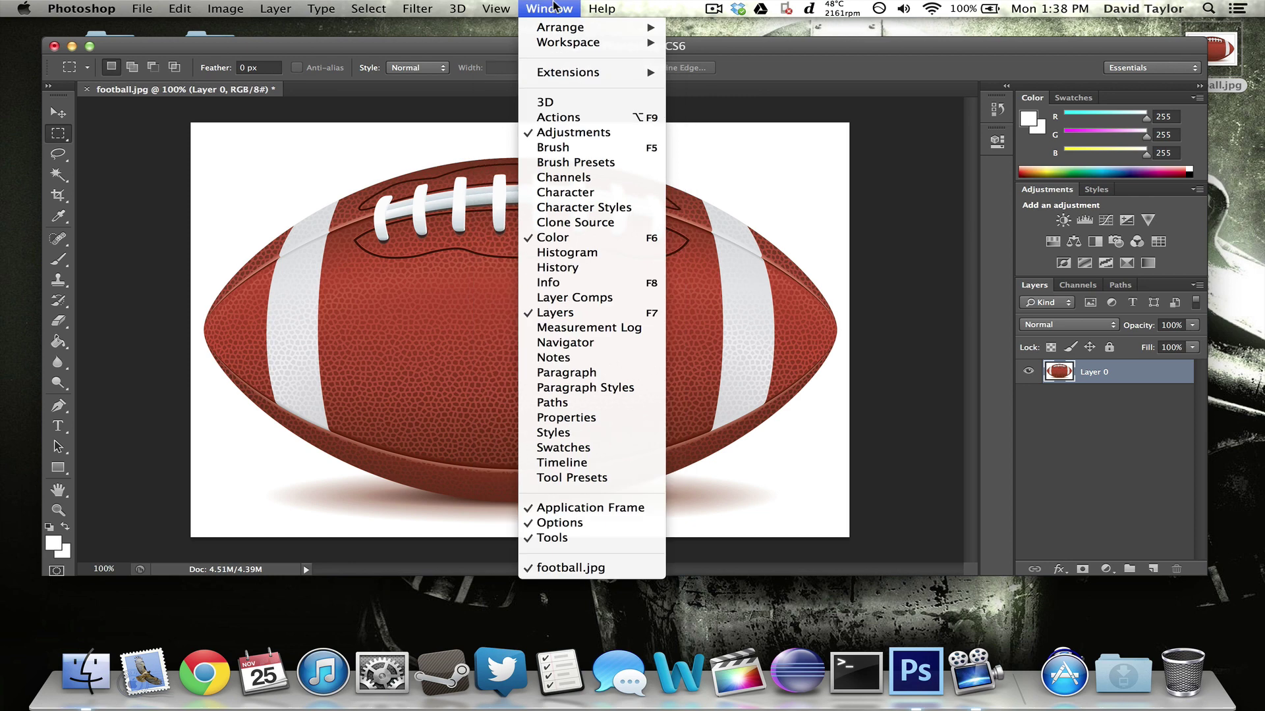
click(584, 464)
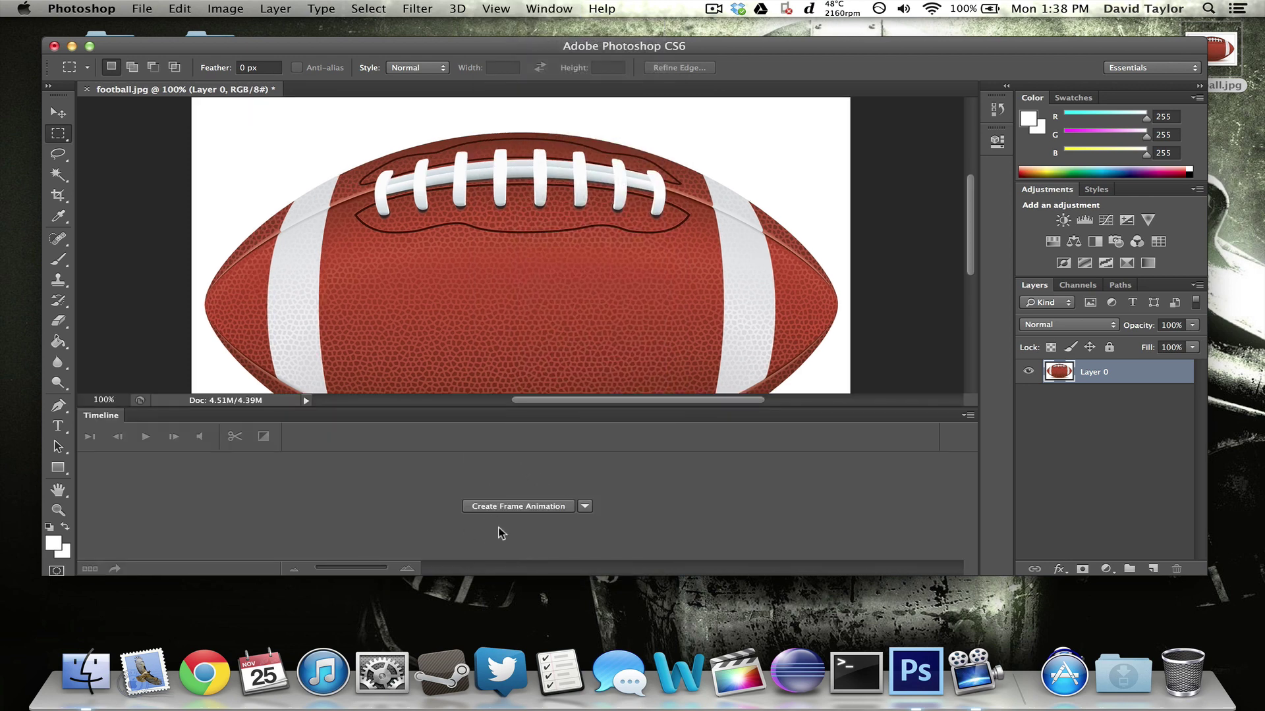
click(585, 506)
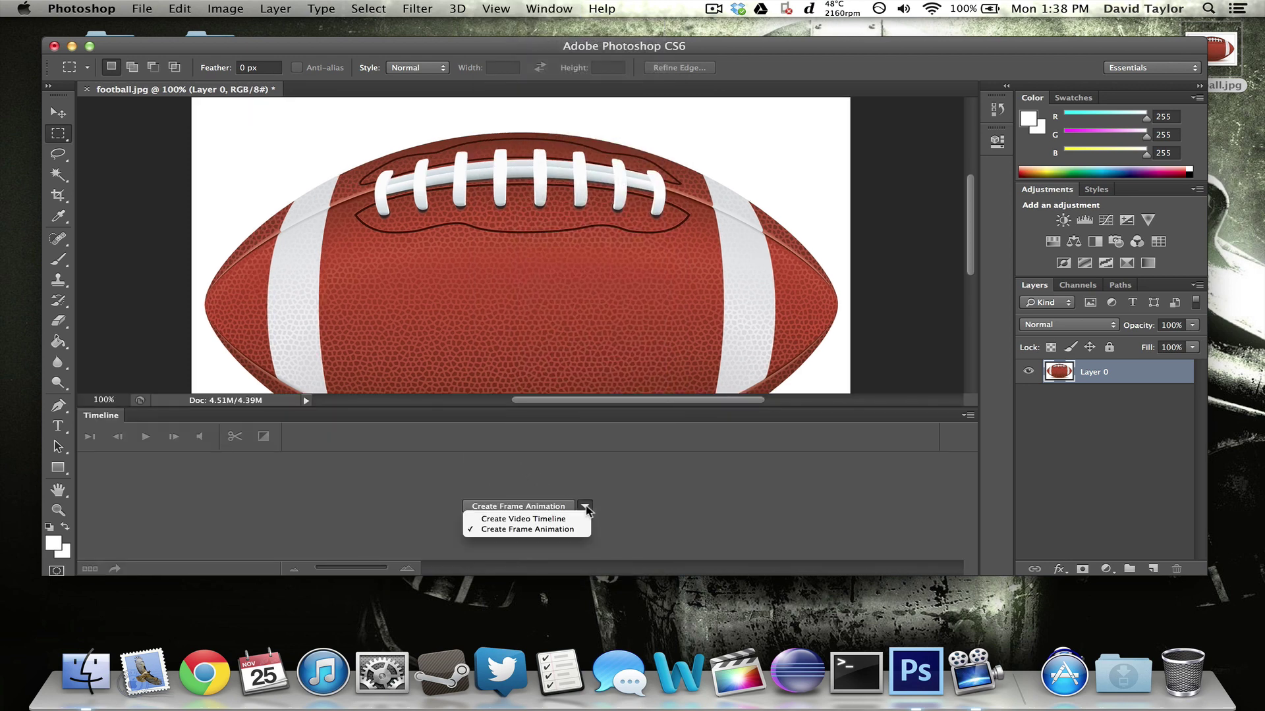
click(527, 529)
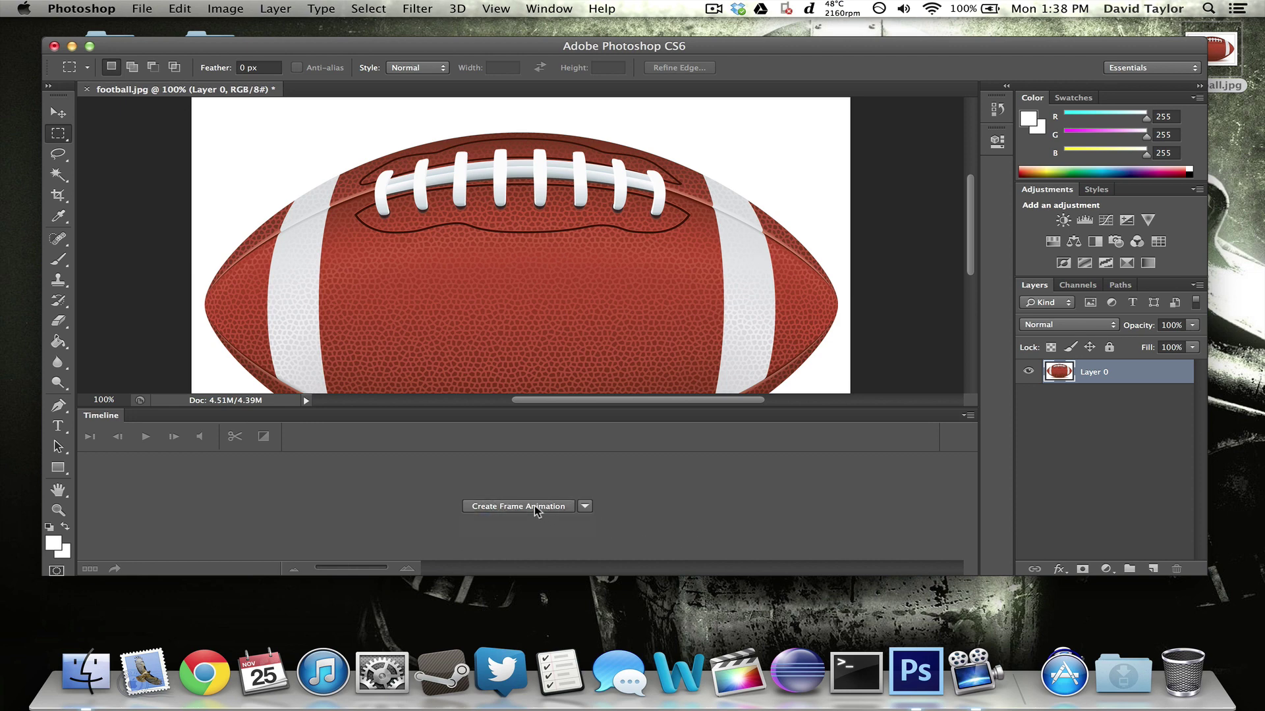
click(535, 506)
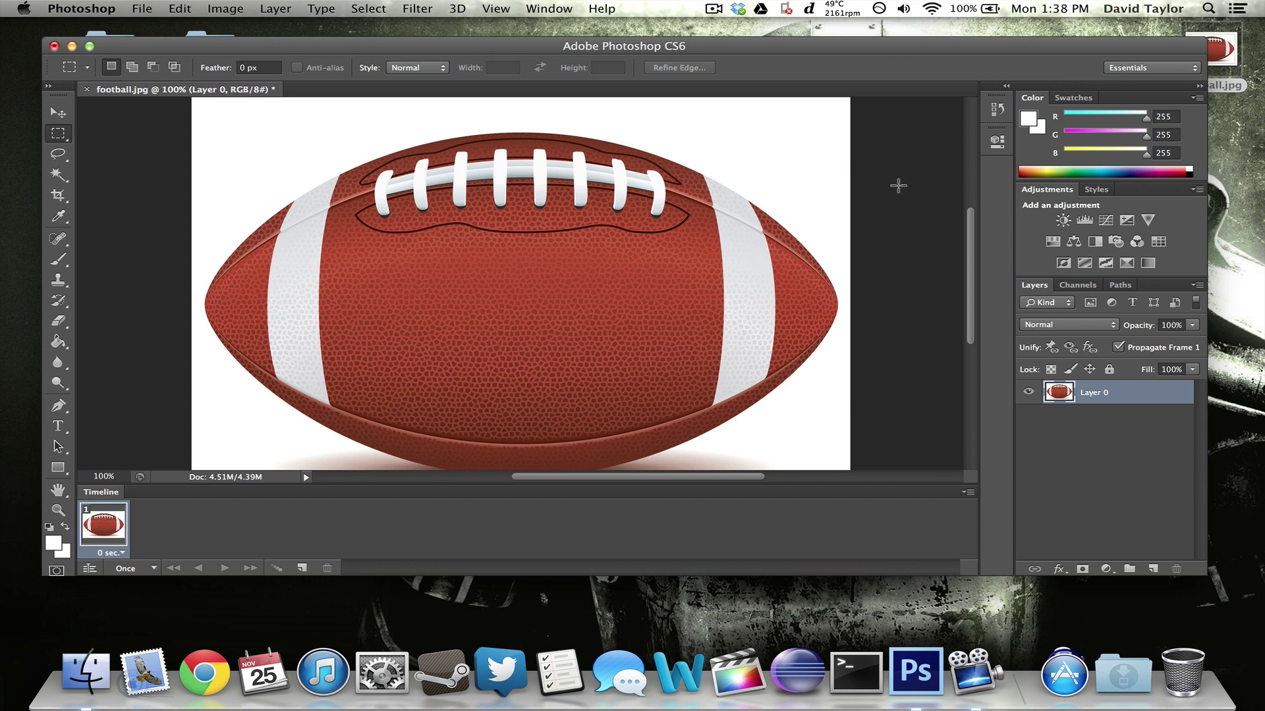
- Select the white background around the ball with the Magic Wand and delete it
key(super+minus)
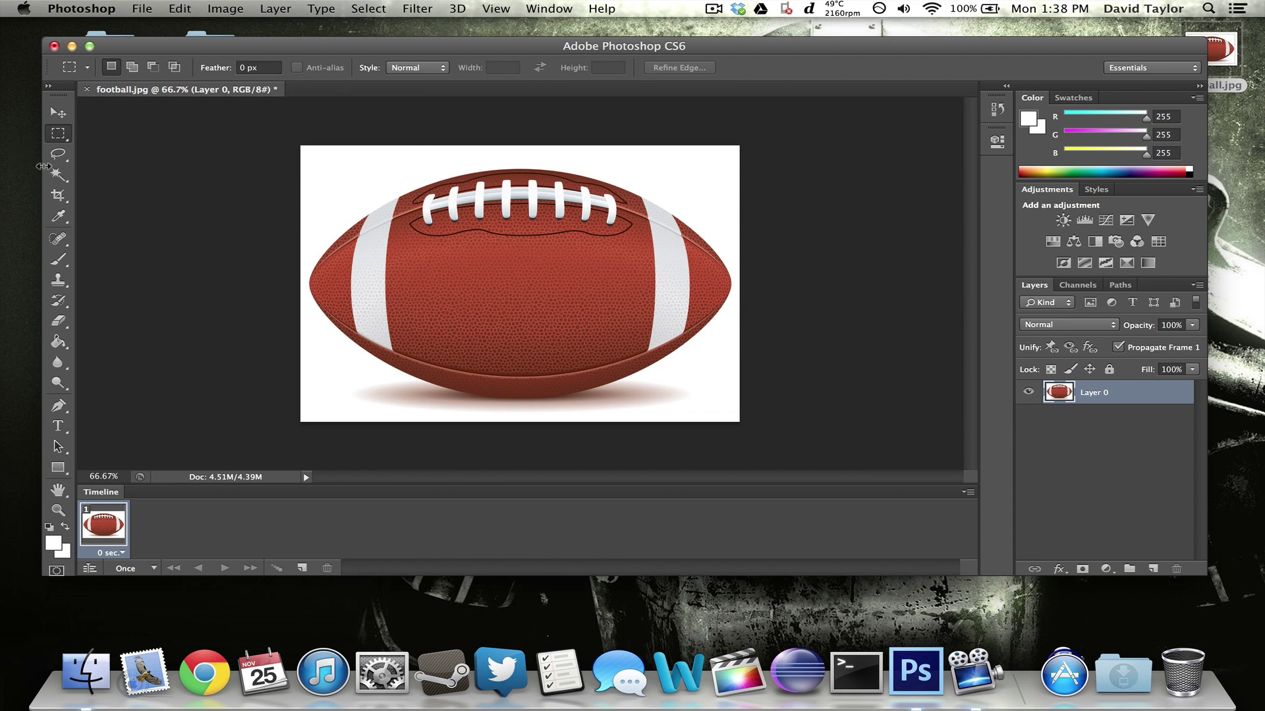
click(54, 179)
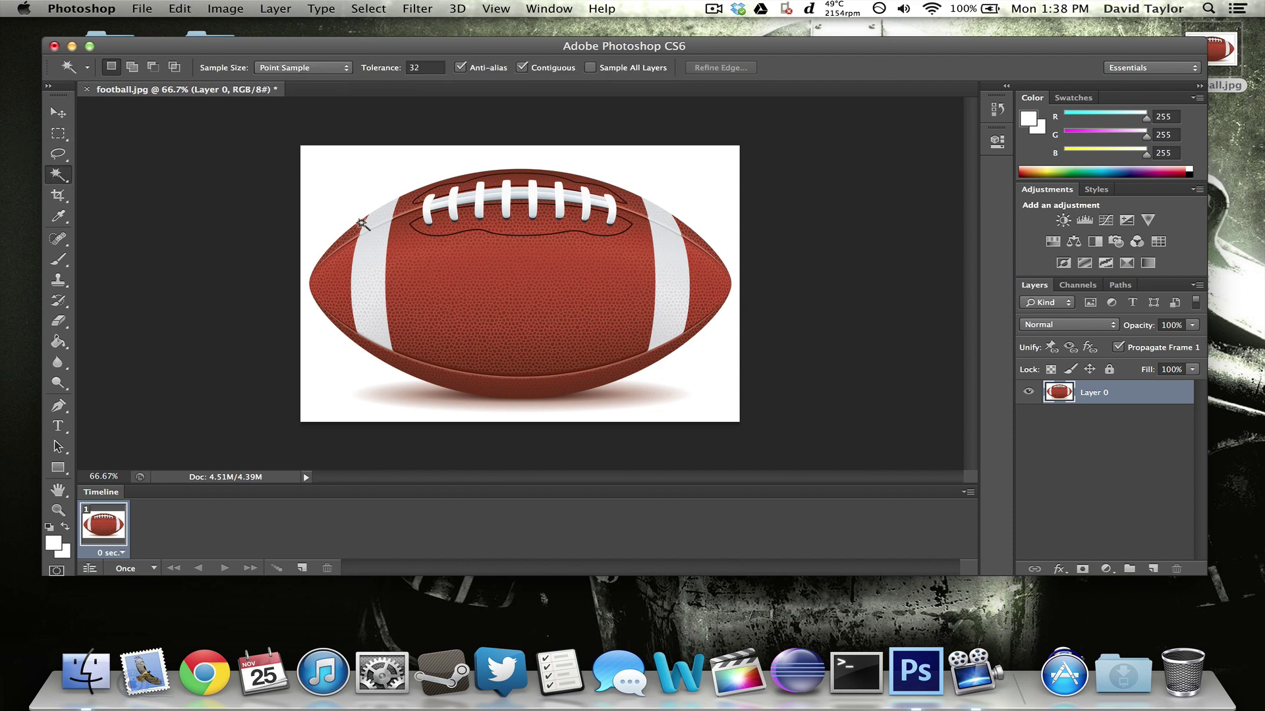
click(355, 173)
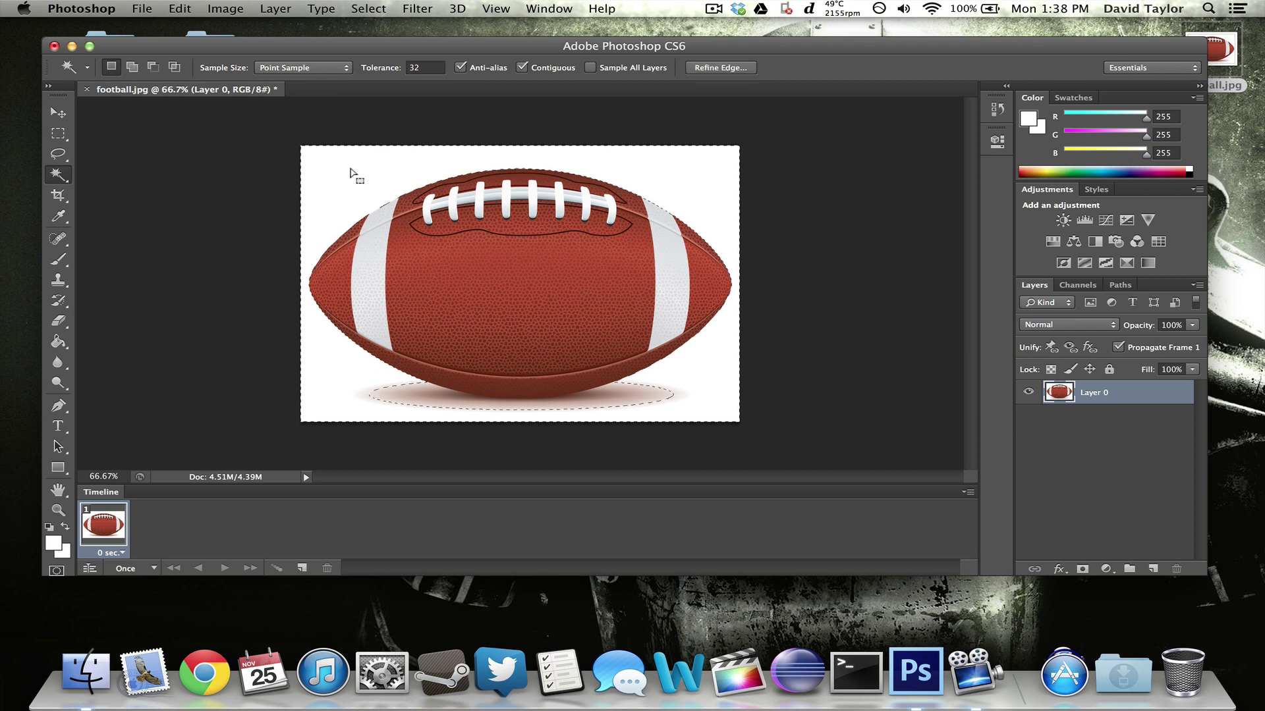
key(Delete)
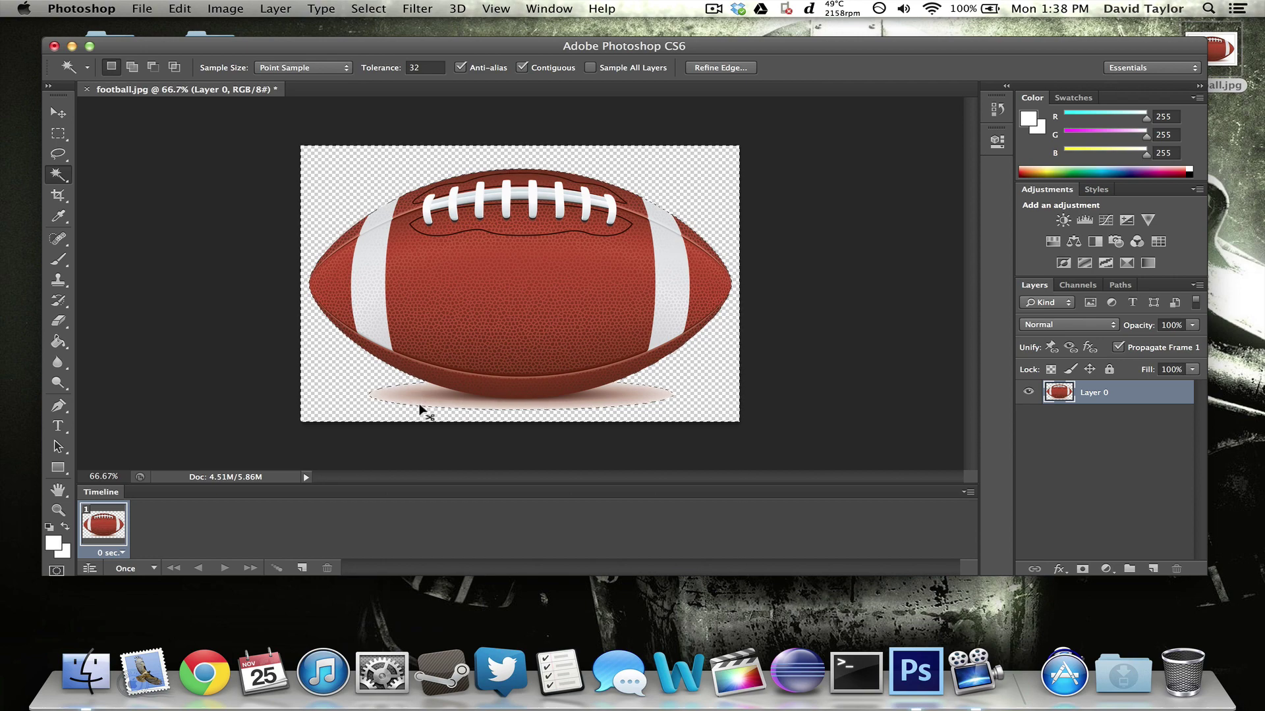
- Zoom in and delete the ball's shadow, both its inner part and outer ring
key(super+equal)
key(super+equal)
scroll(422, 398, down, 5)
click(211, 345)
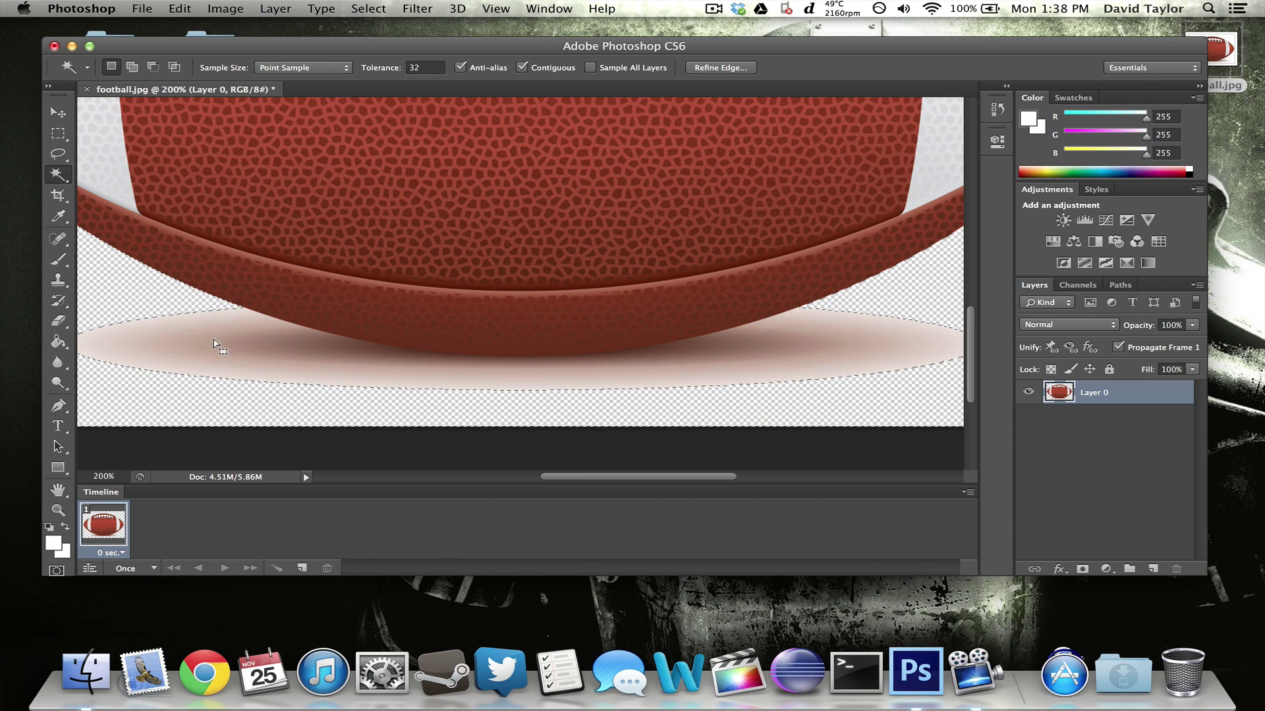
key(Delete)
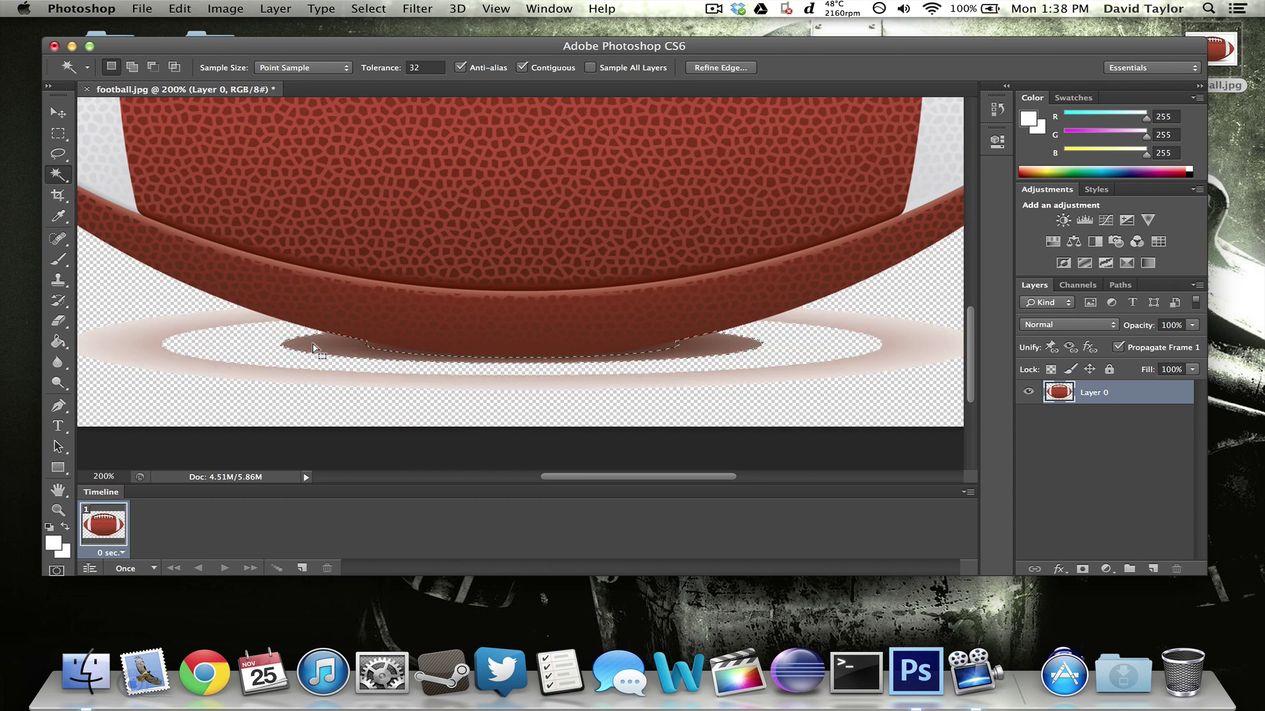
click(131, 344)
key(Delete)
- Undo back to restore the shadow ring, then move the football slightly up and right
click(381, 345)
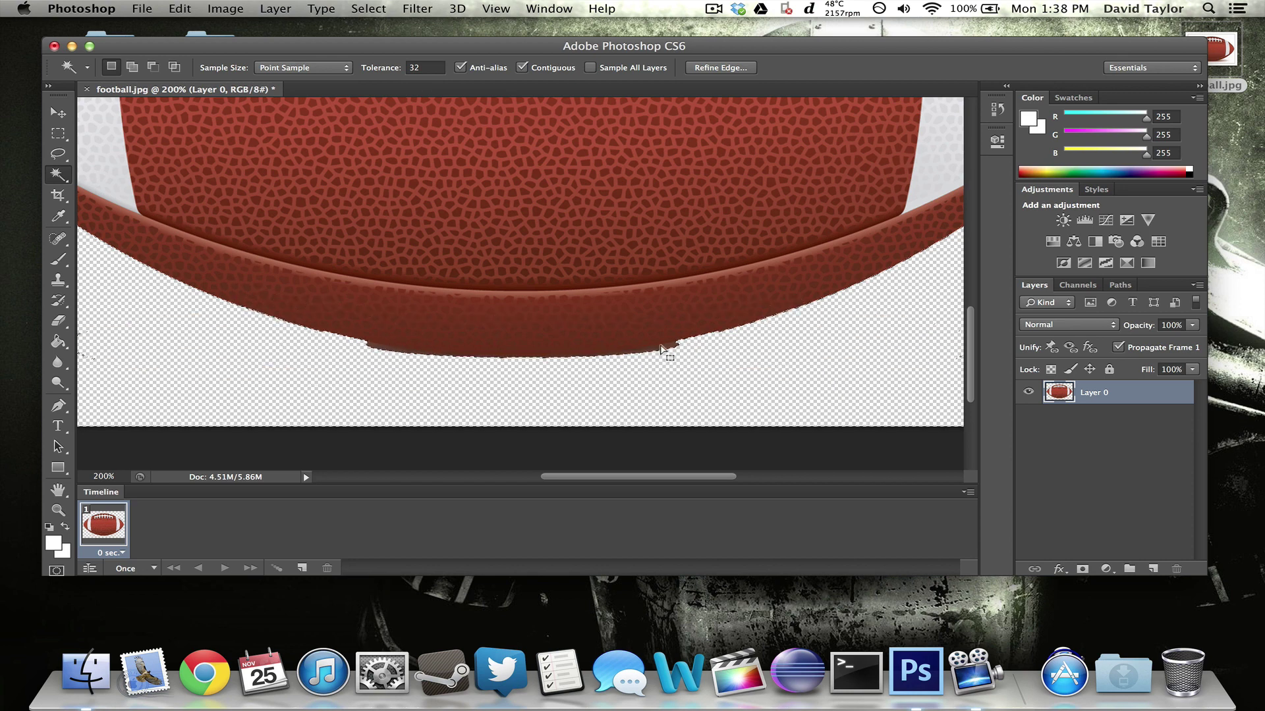
scroll(667, 356, left, 1)
key(super+x)
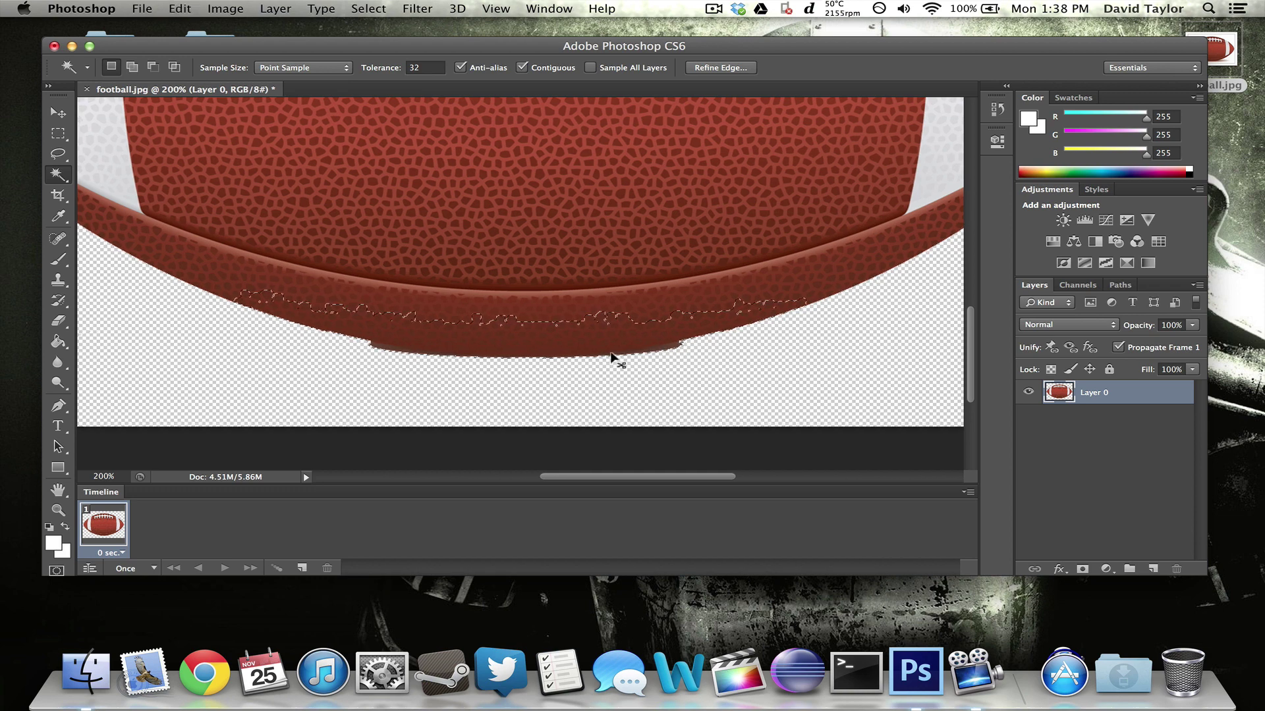
key(super+alt+z)
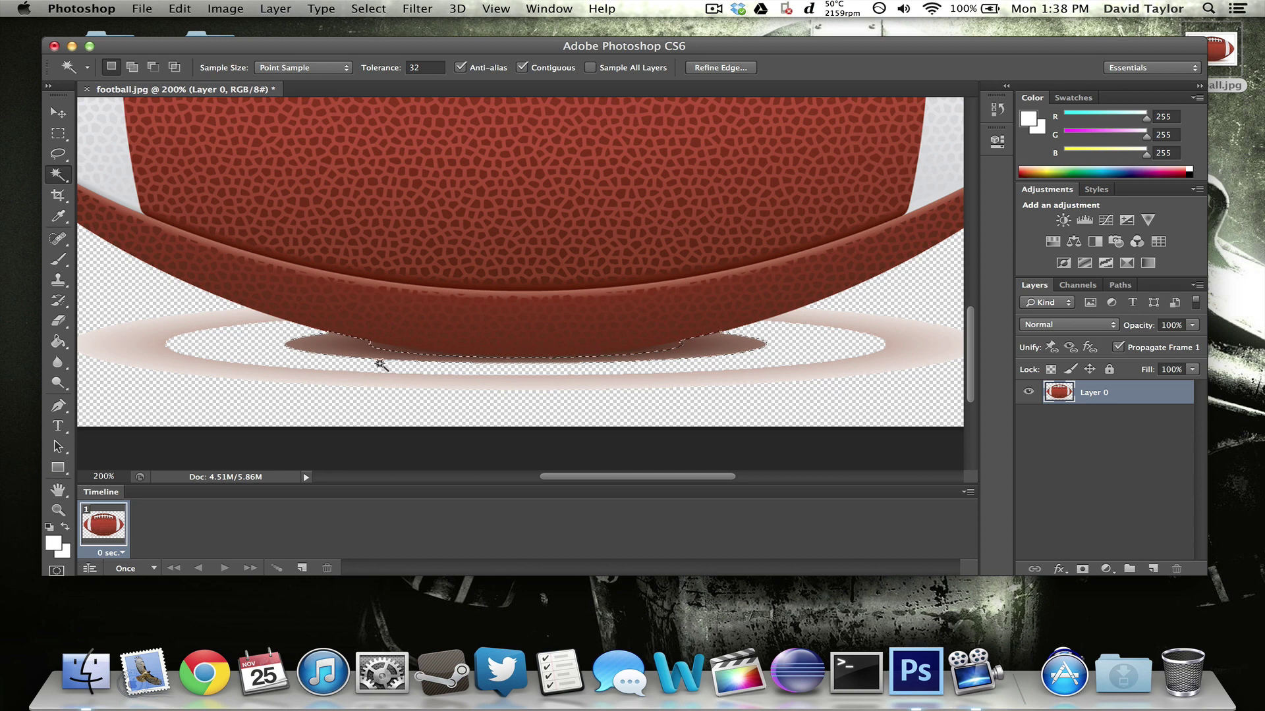
scroll(669, 355, left, 1)
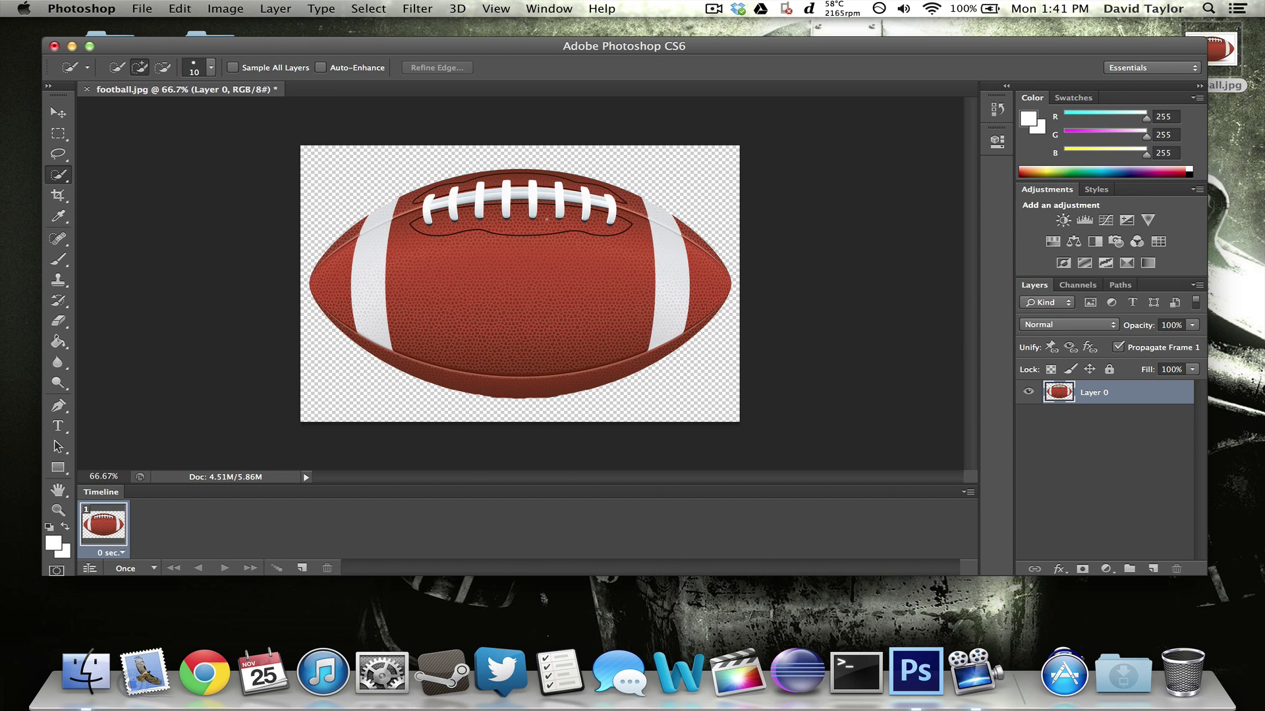
click(58, 112)
mouse_move(413, 264)
mouse_down()
mouse_move(409, 242)
mouse_move(446, 241)
mouse_move(434, 249)
mouse_up()
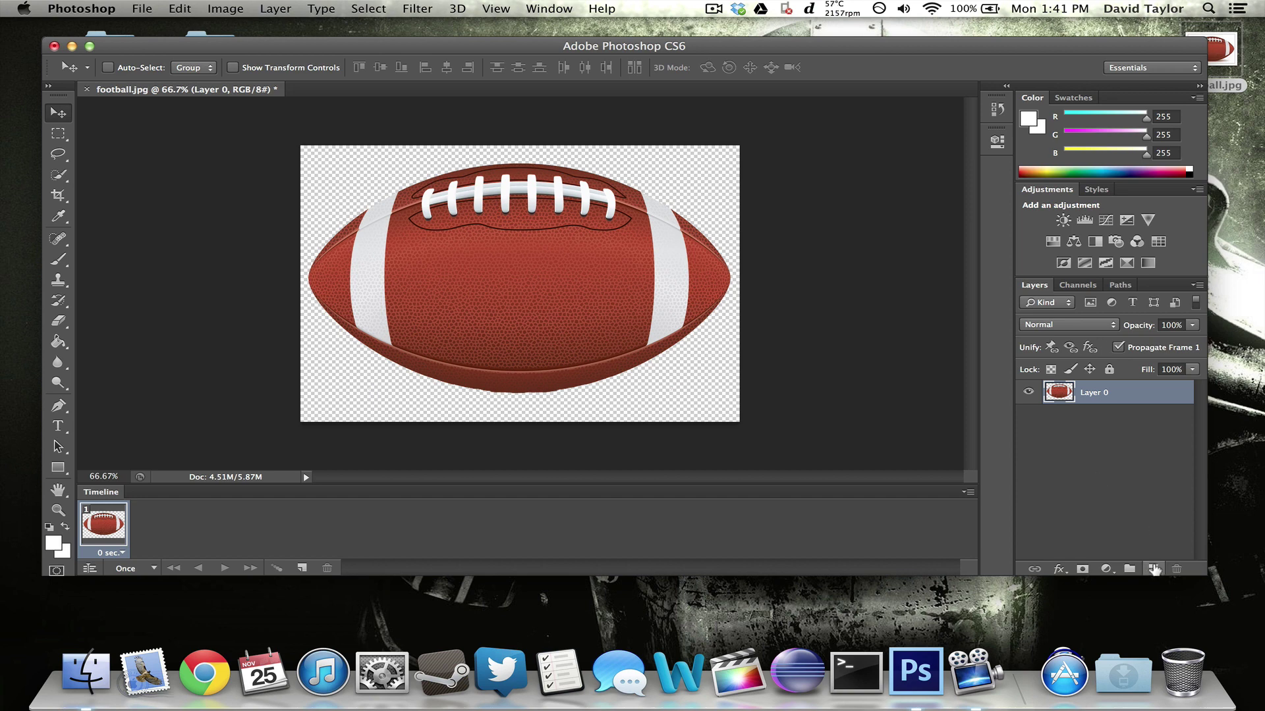
- Add a new empty layer and set the foreground colour to white
click(1153, 569)
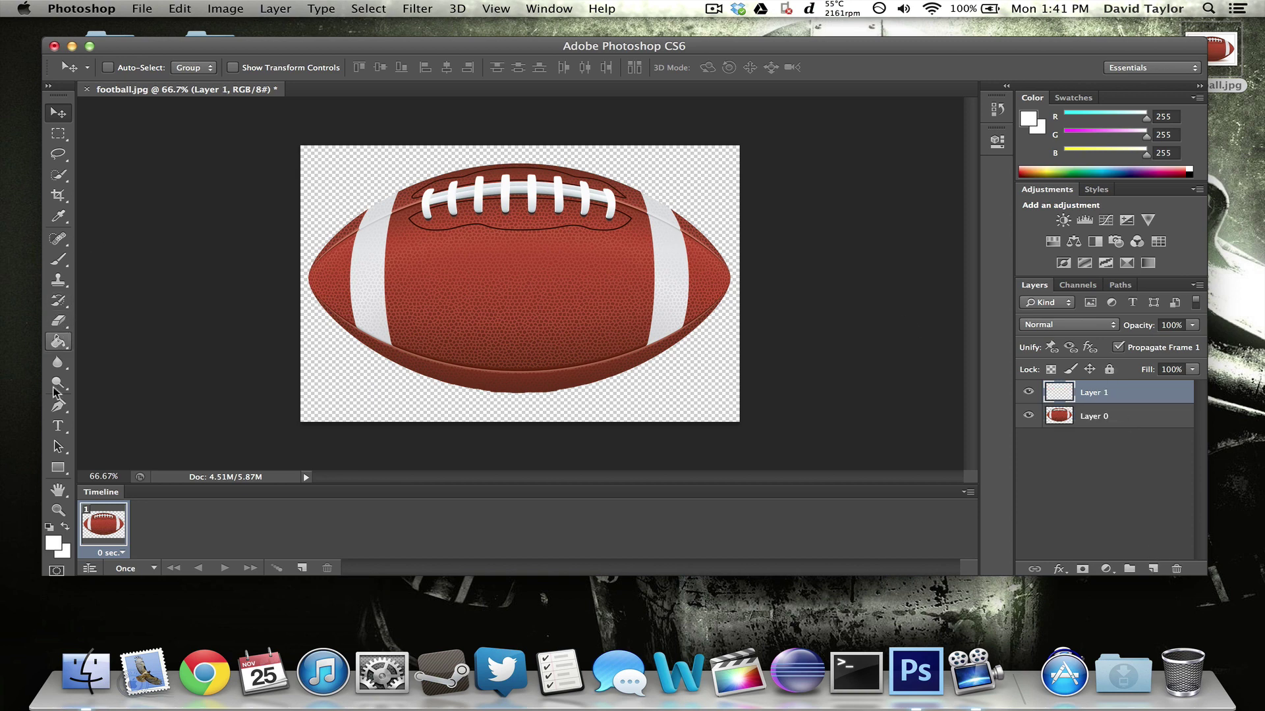
click(54, 543)
mouse_move(400, 189)
mouse_down()
mouse_move(480, 254)
mouse_move(398, 188)
mouse_up()
click(809, 178)
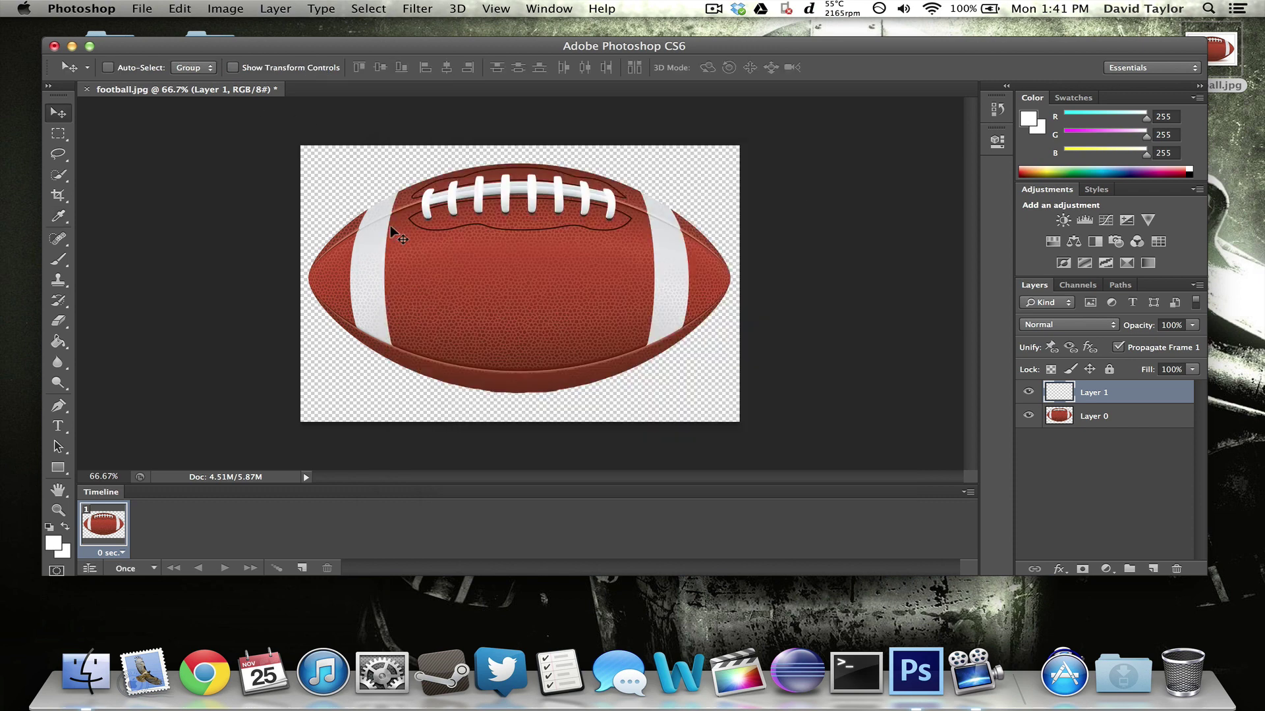
click(55, 542)
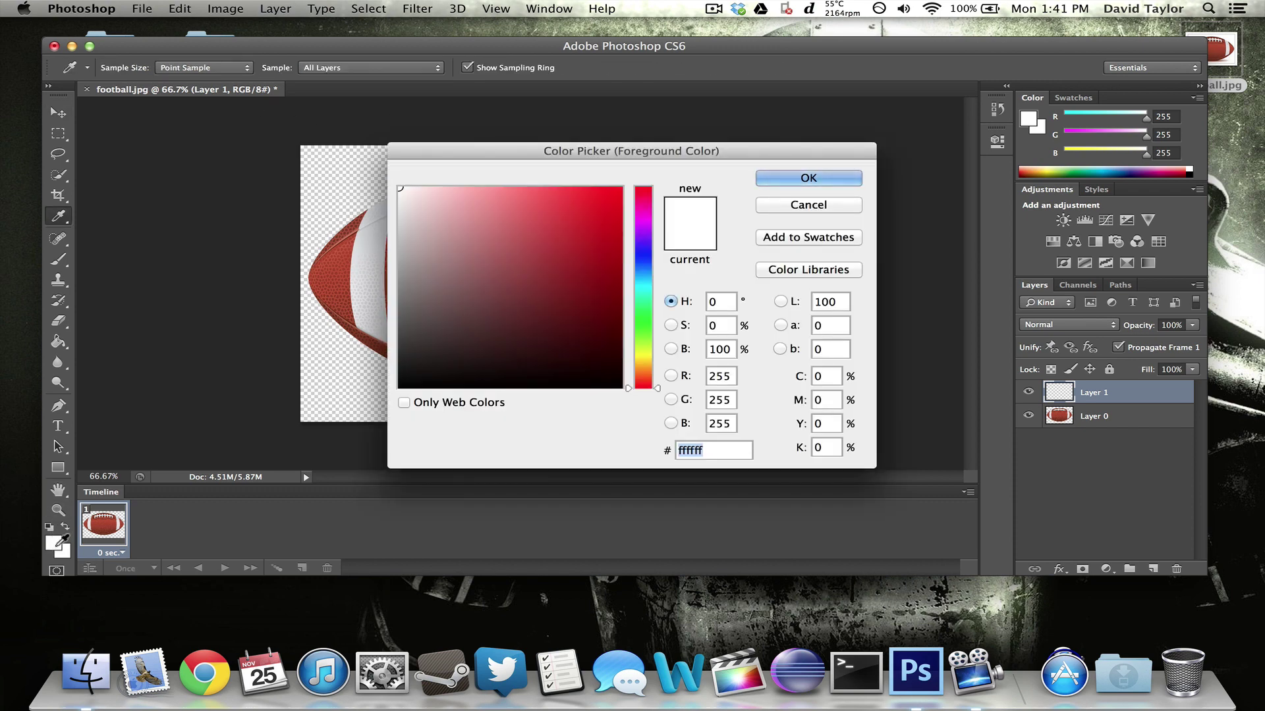
click(809, 178)
- Fill Layer 1 with white using the Paint Bucket and move it below Layer 0
click(57, 343)
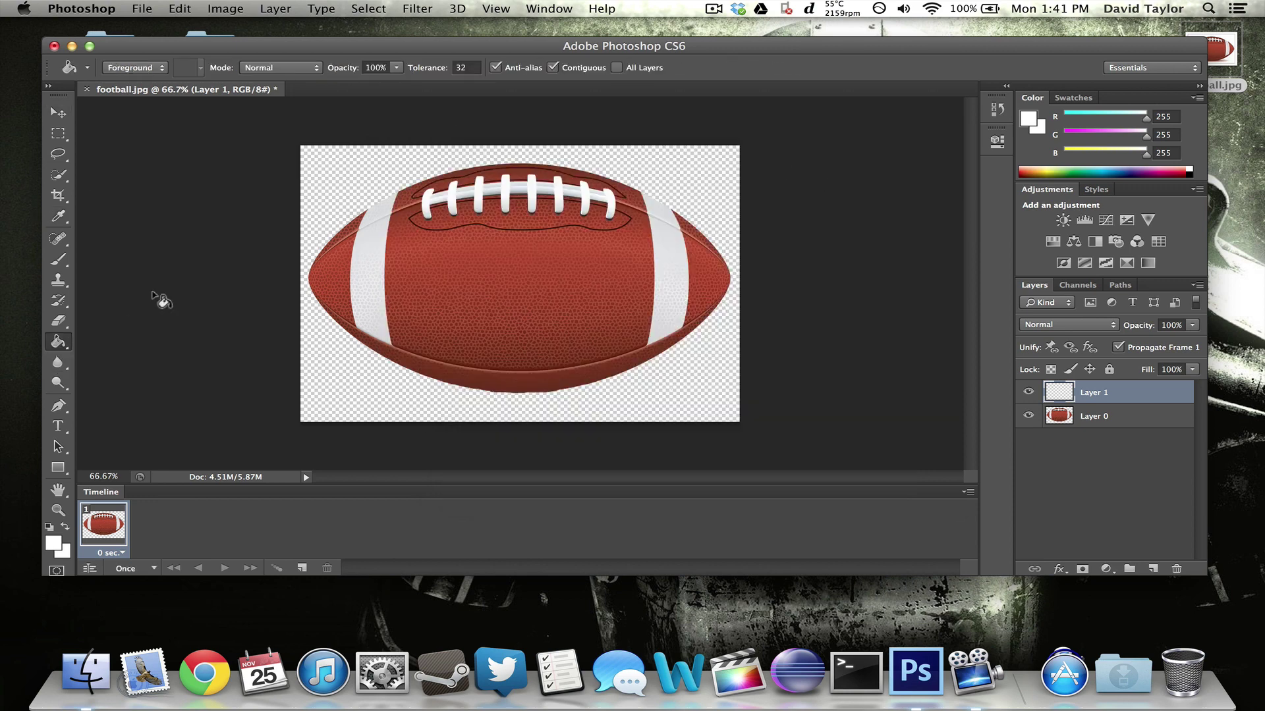
click(329, 180)
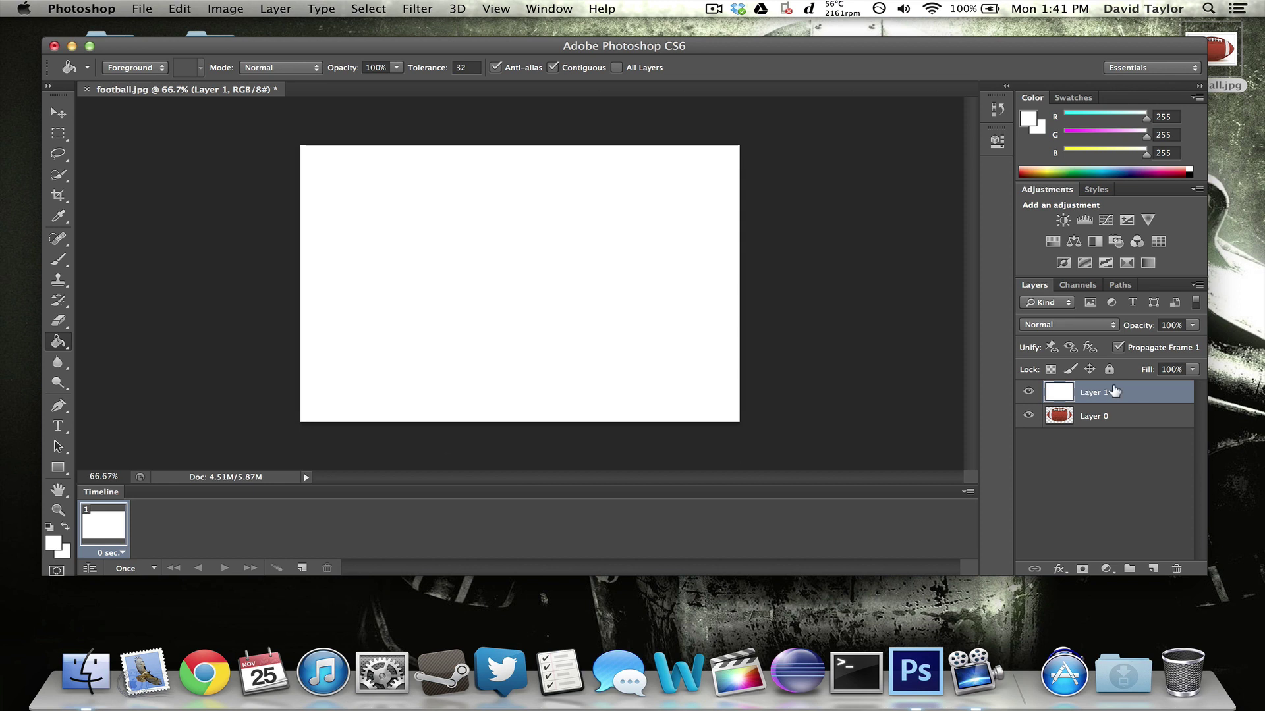
drag(1113, 392, 1118, 424)
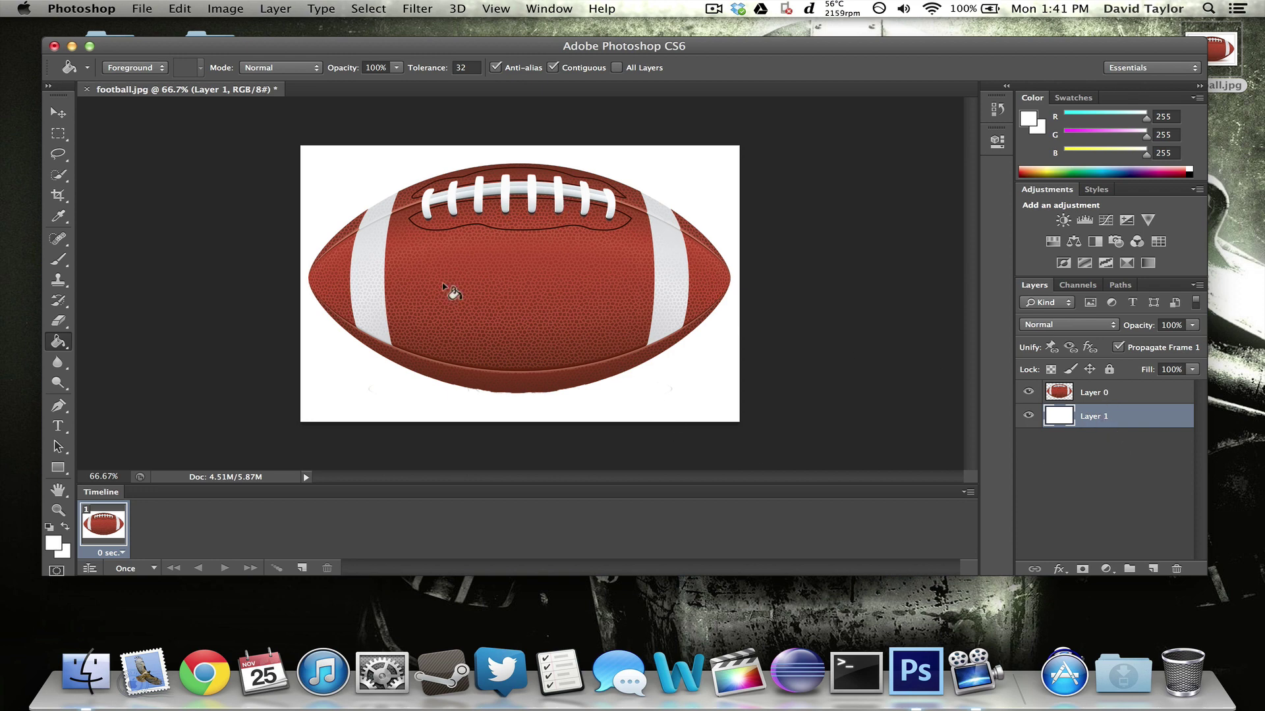
key(v)
mouse_move(600, 201)
mouse_down()
mouse_move(584, 263)
mouse_move(502, 243)
mouse_move(521, 228)
mouse_move(551, 231)
mouse_move(557, 258)
mouse_move(558, 247)
mouse_up()
- Free Transform Layer 0, scaling the football to about 28% and moving it off the top-left edge
click(1090, 393)
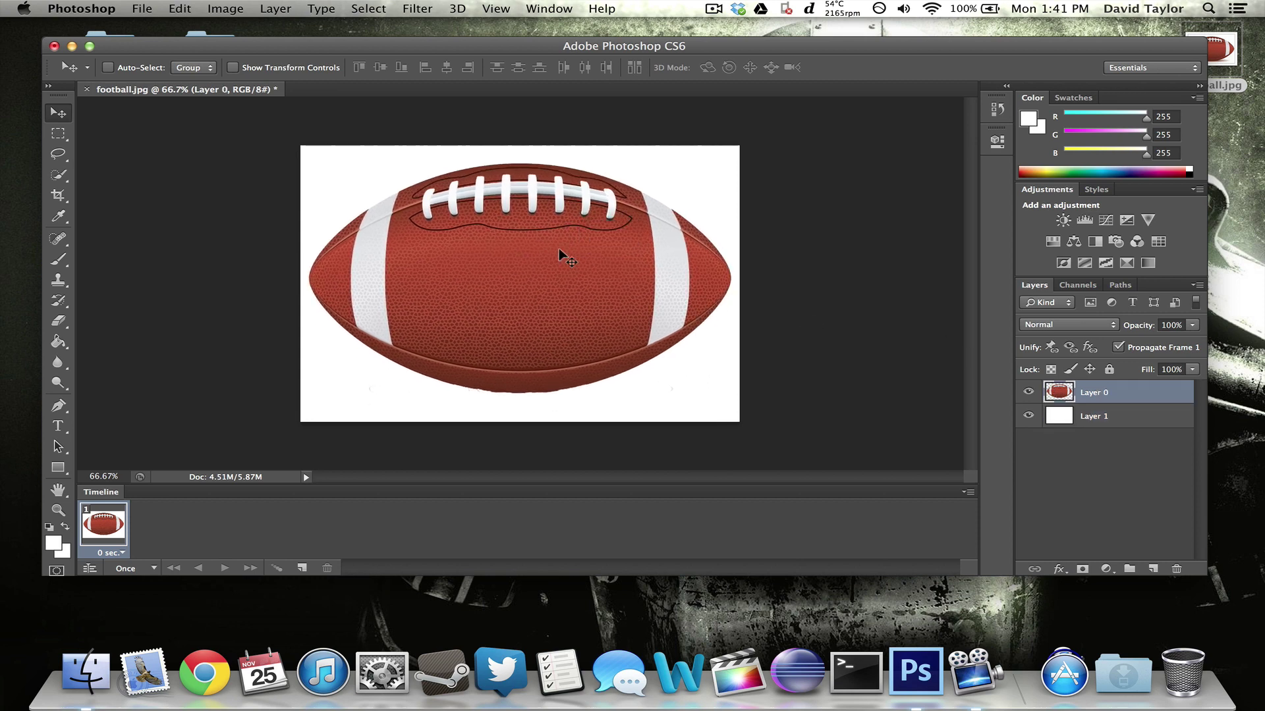
key(super+t)
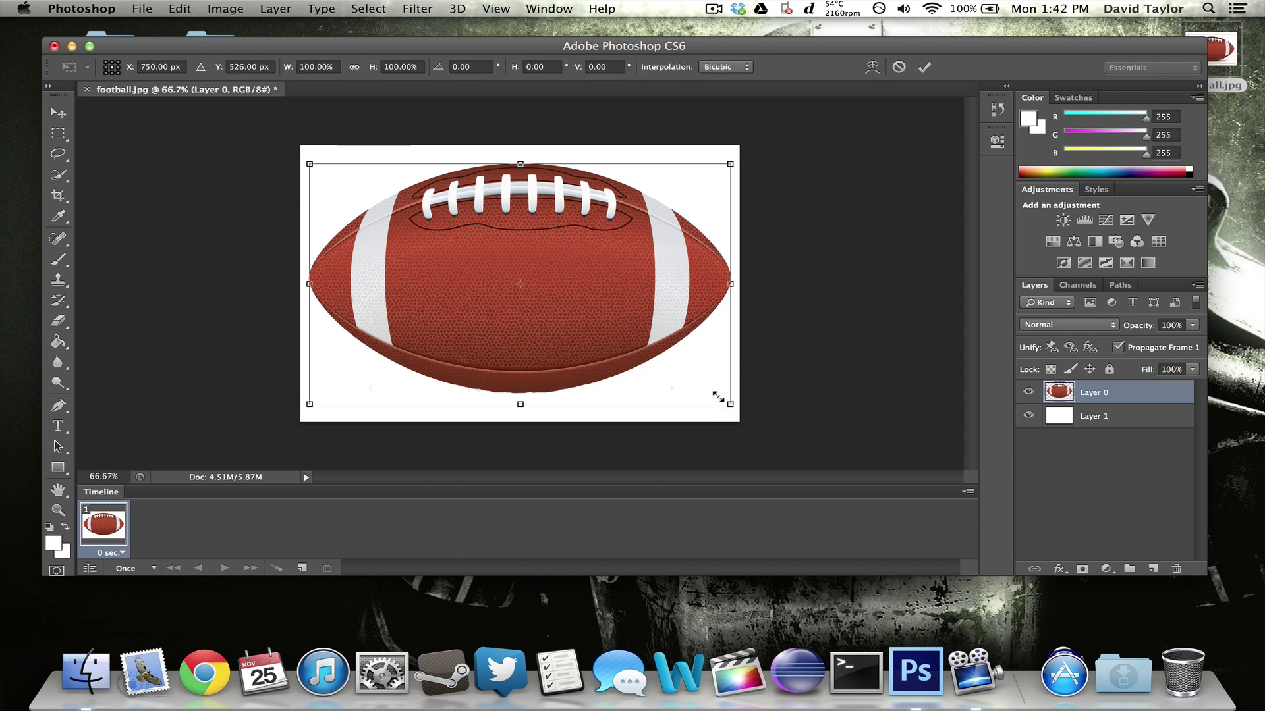
drag(710, 389, 262, 181)
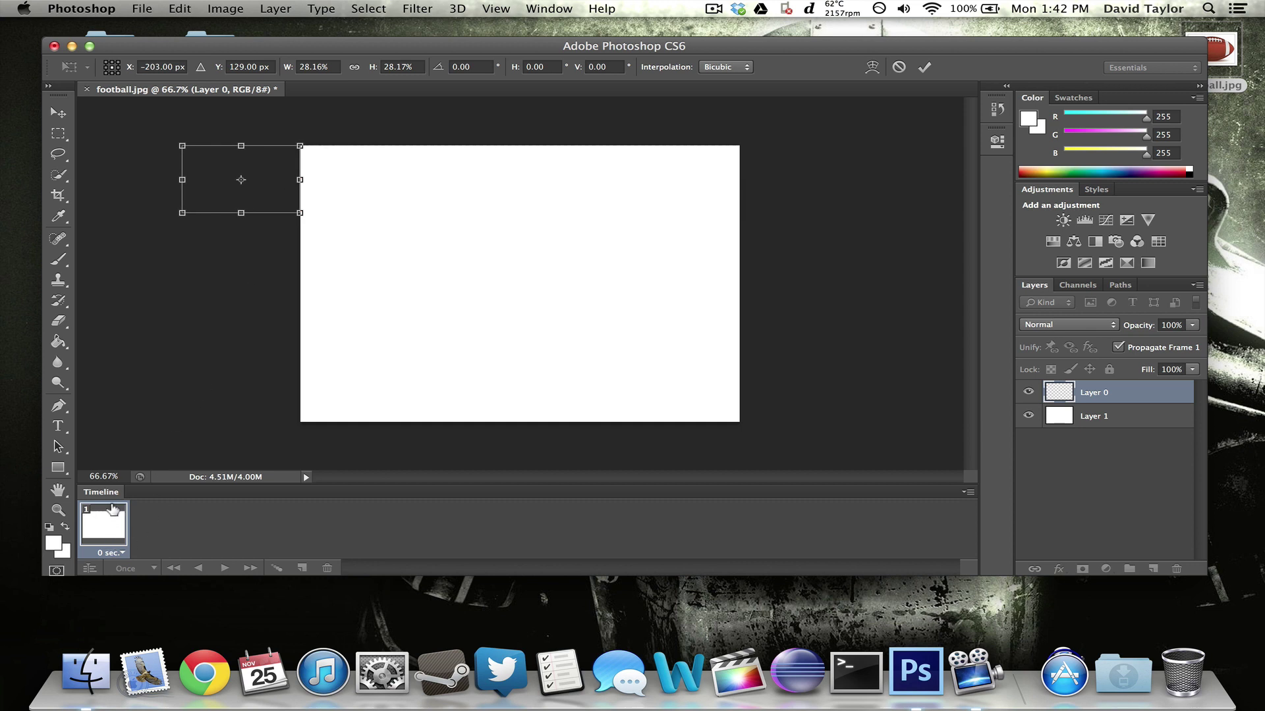
key(Return)
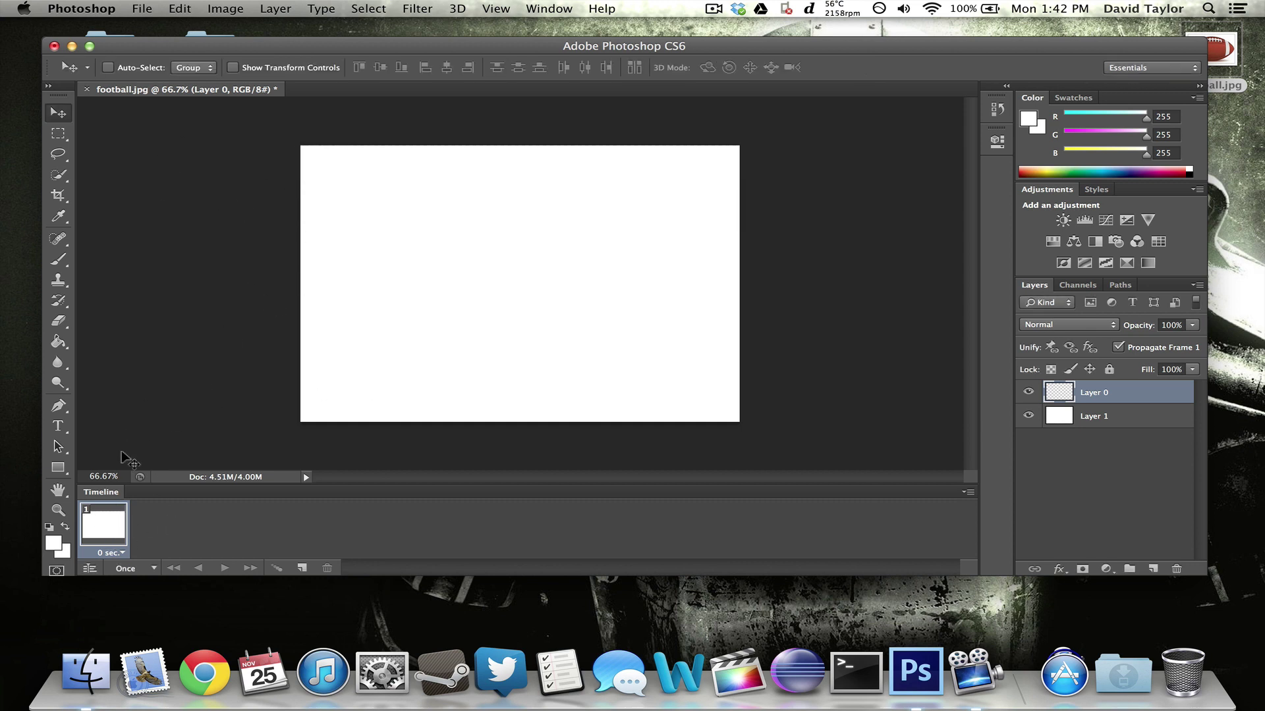
- Duplicate the frame, move the football across the top to the right edge, and select both frames
click(300, 568)
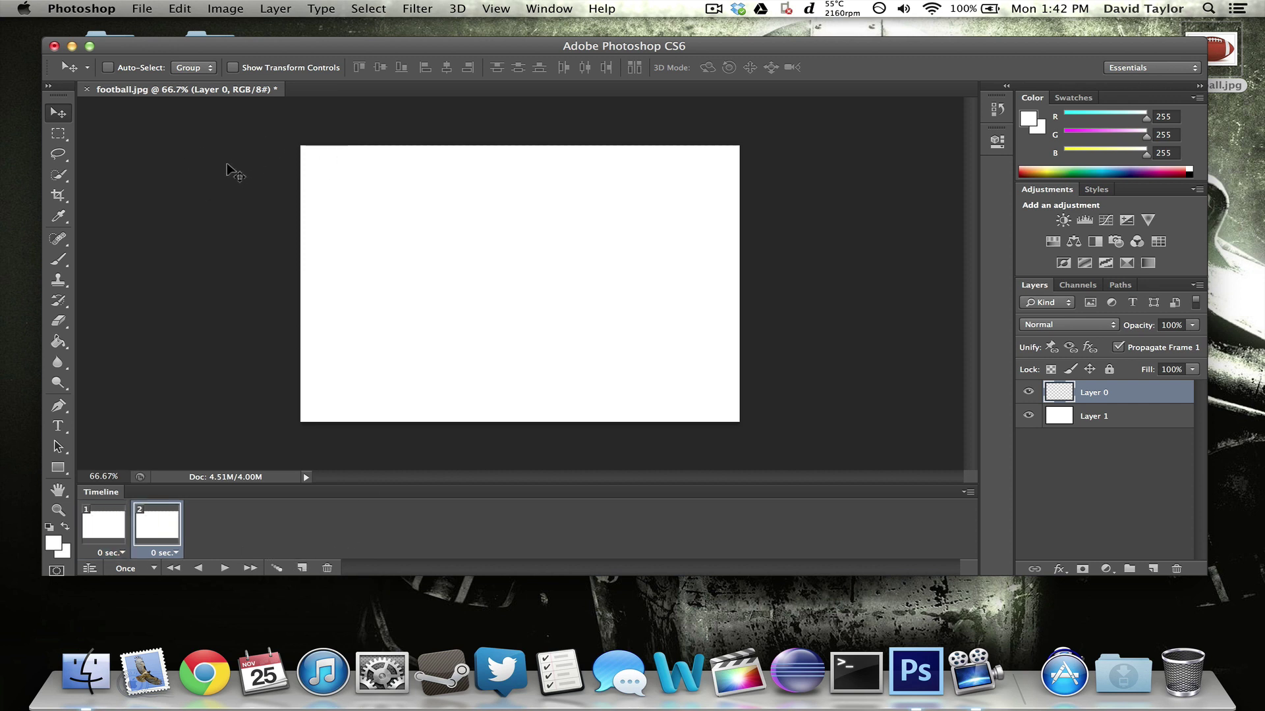
drag(234, 167, 342, 170)
click(93, 523)
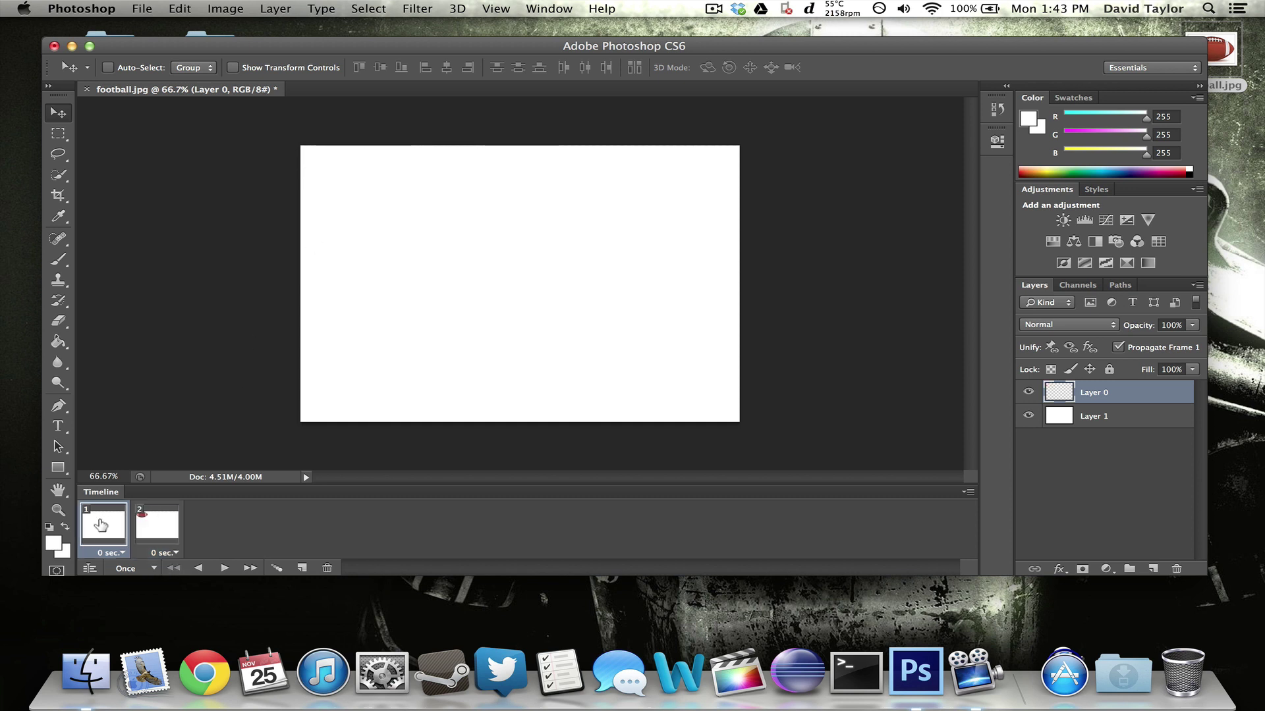
click(152, 525)
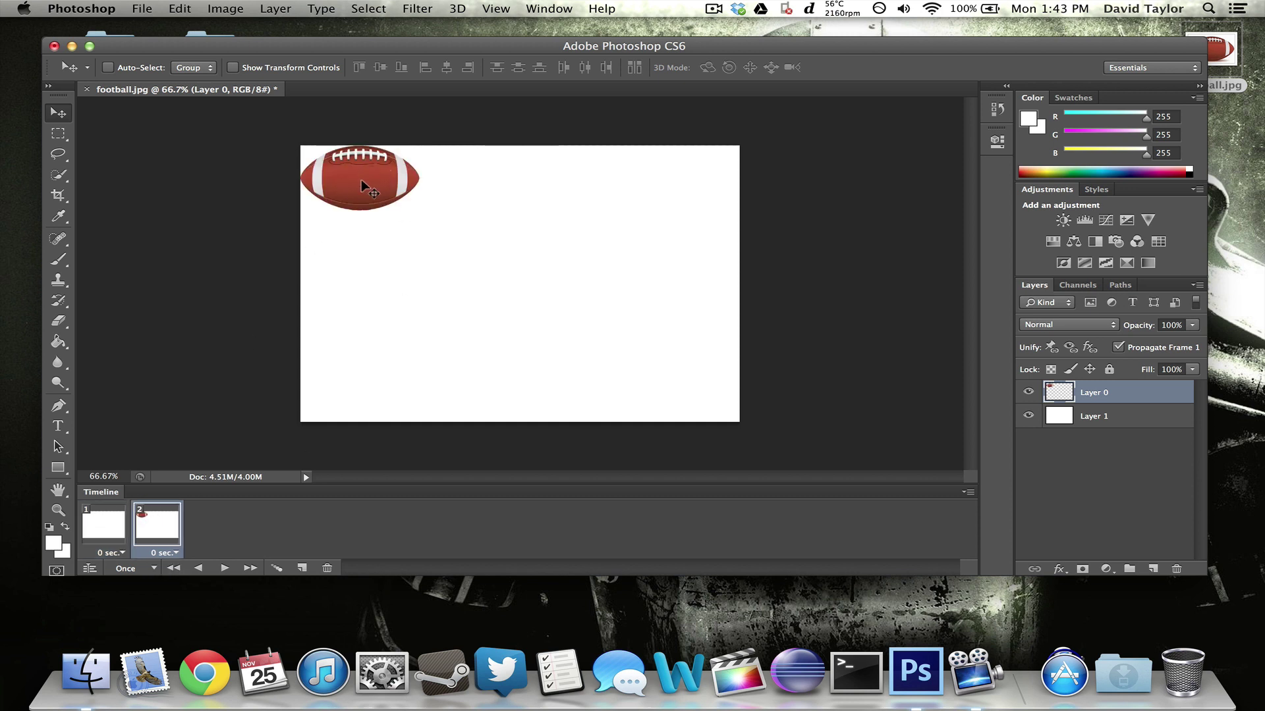
drag(353, 173, 787, 181)
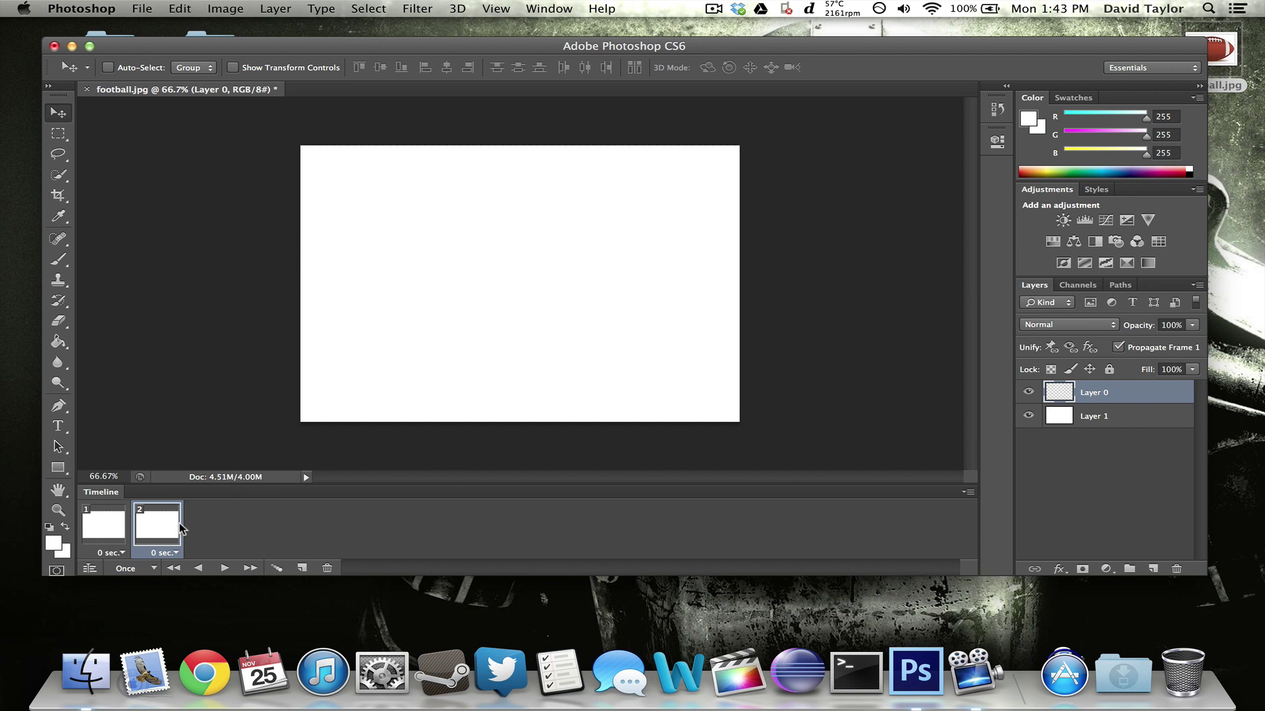
shift+click(99, 529)
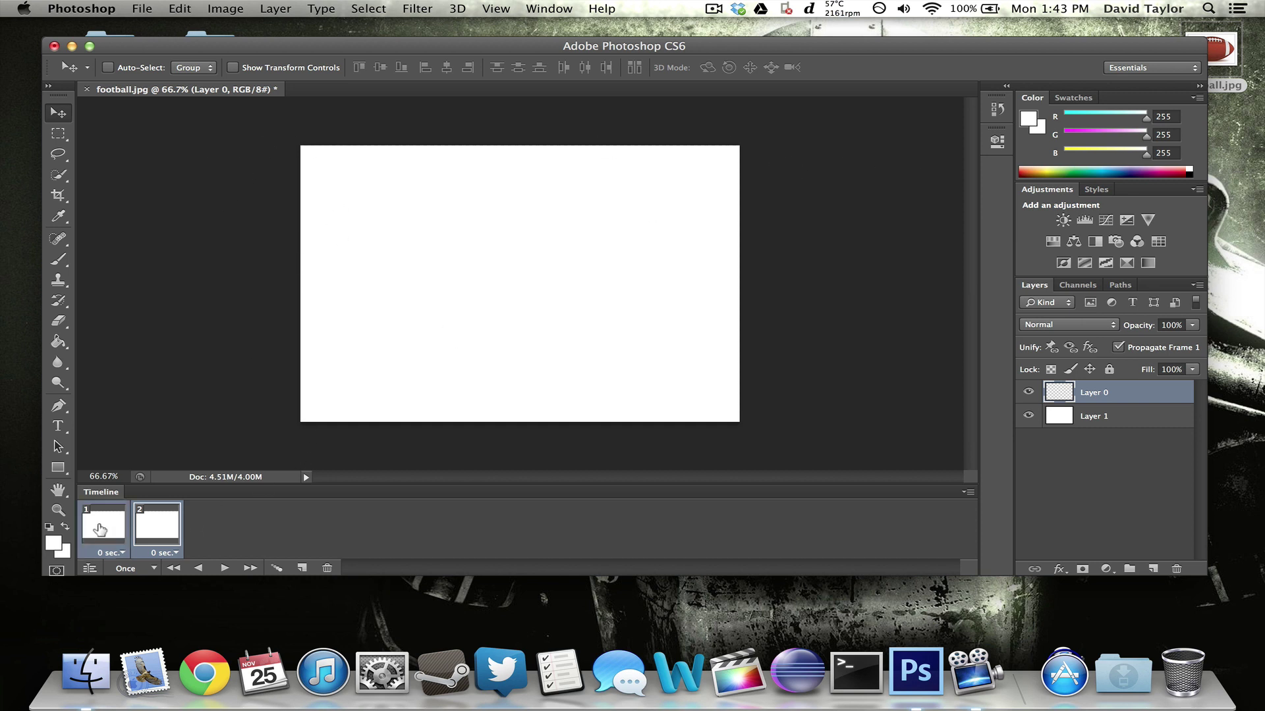
- Tween the two selected frames with 10 frames to add
click(276, 567)
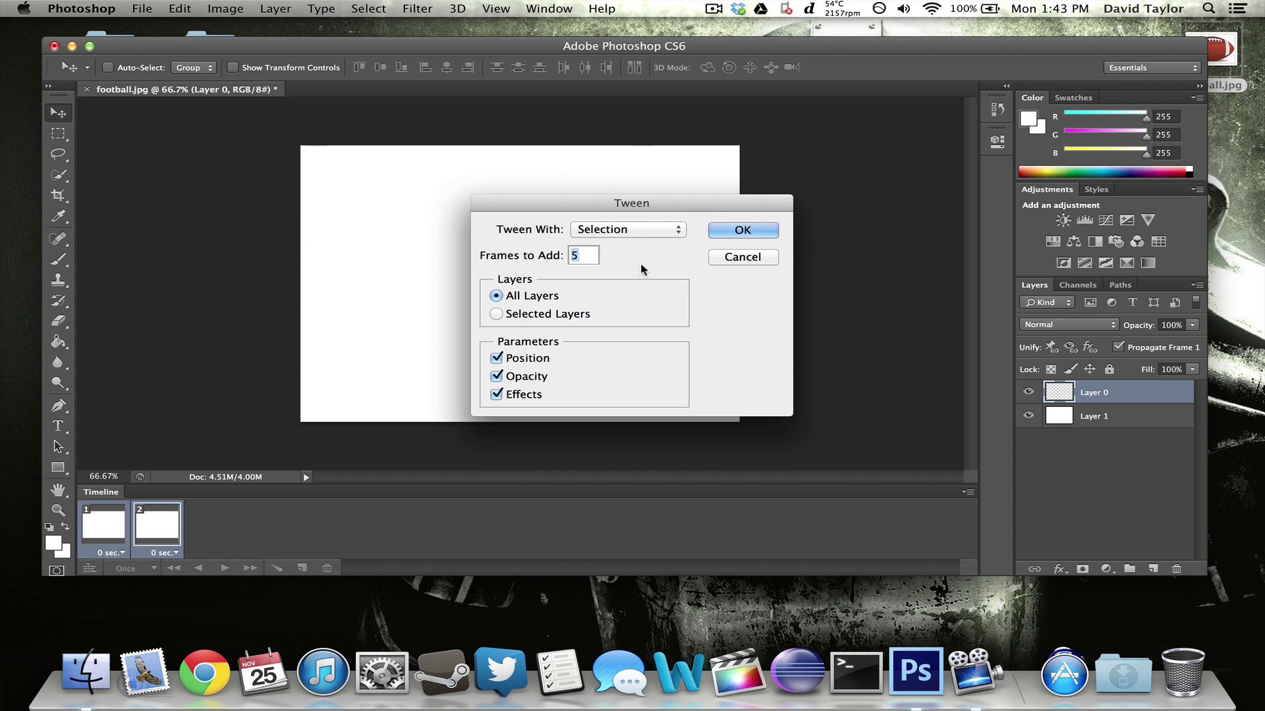
text(10)
click(735, 230)
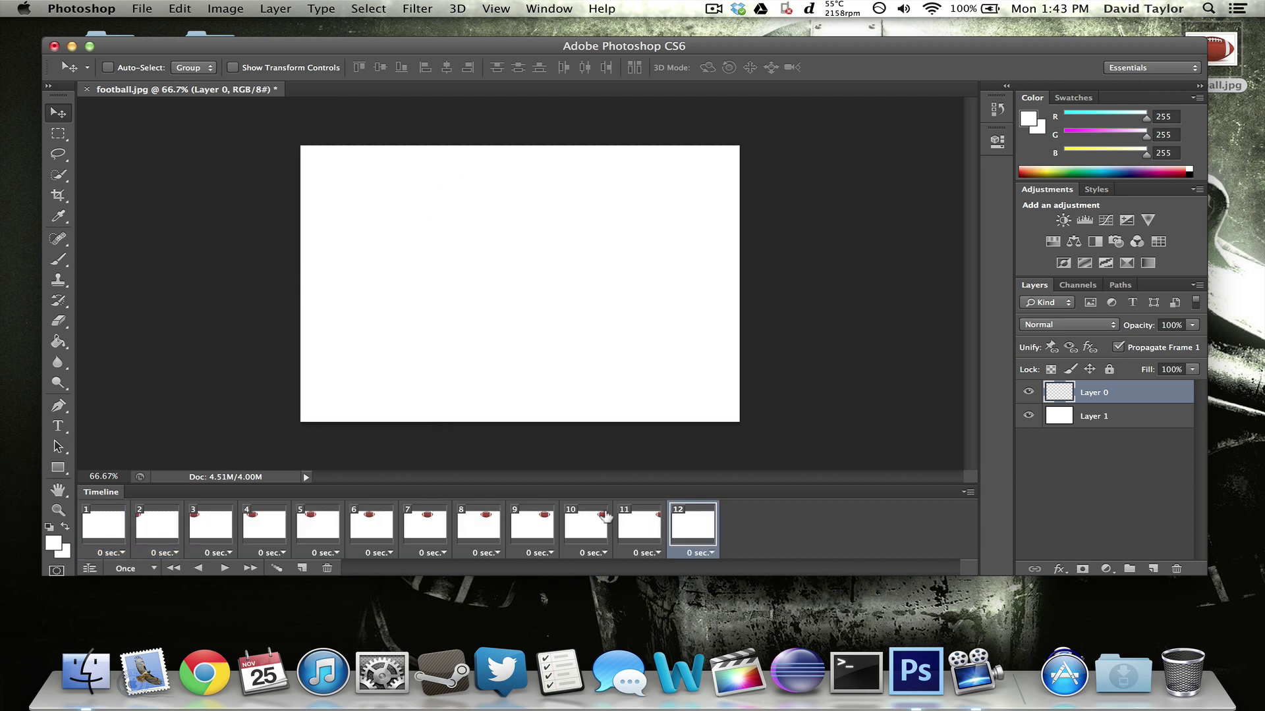
- Play the 12-frame animation from frame 1 to preview the left-to-right move
click(100, 525)
key(space)
click(278, 569)
click(729, 262)
- Duplicate the last frame, move the football to the bottom-left, tween 10 frames, and replay it
click(302, 568)
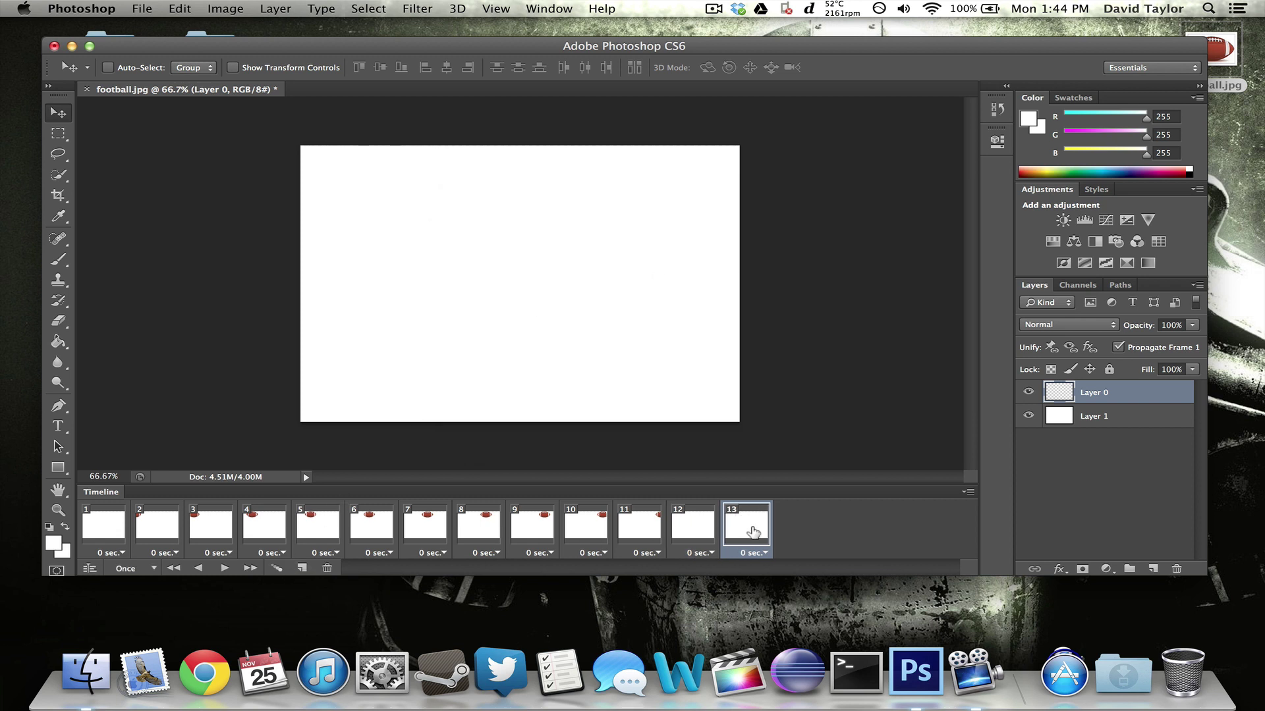
drag(770, 155, 250, 436)
shift+click(691, 528)
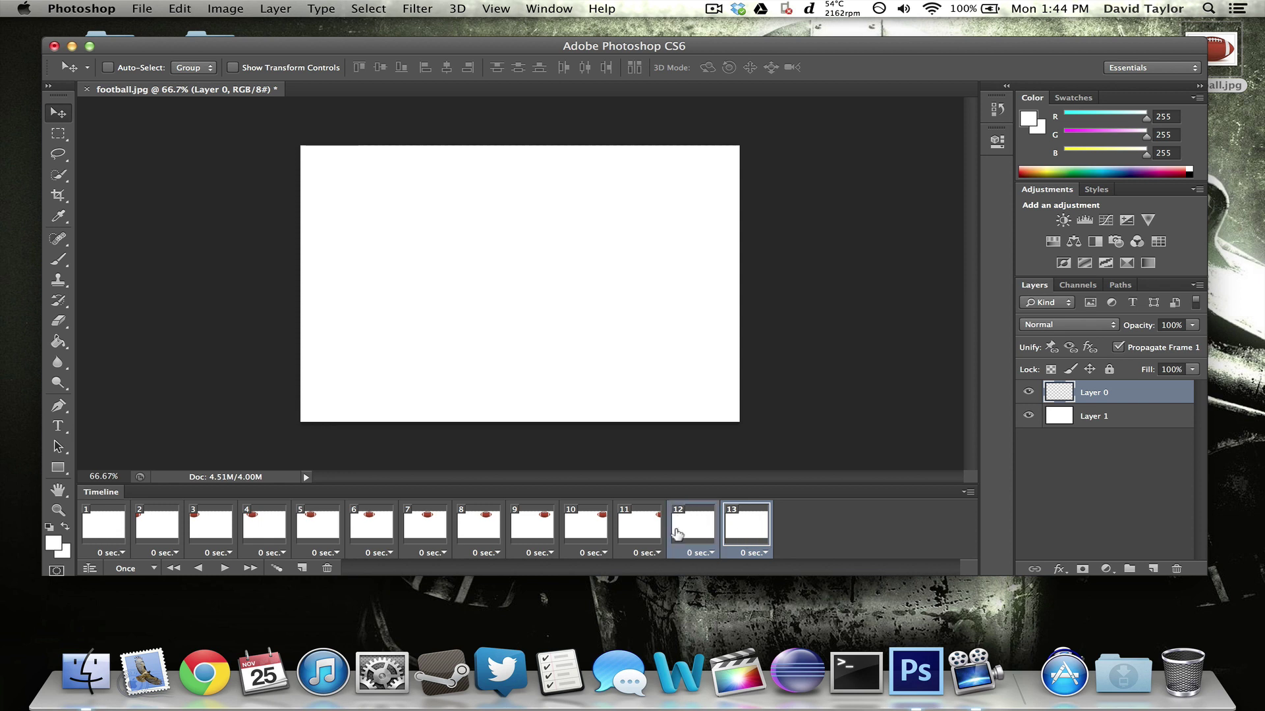
click(276, 568)
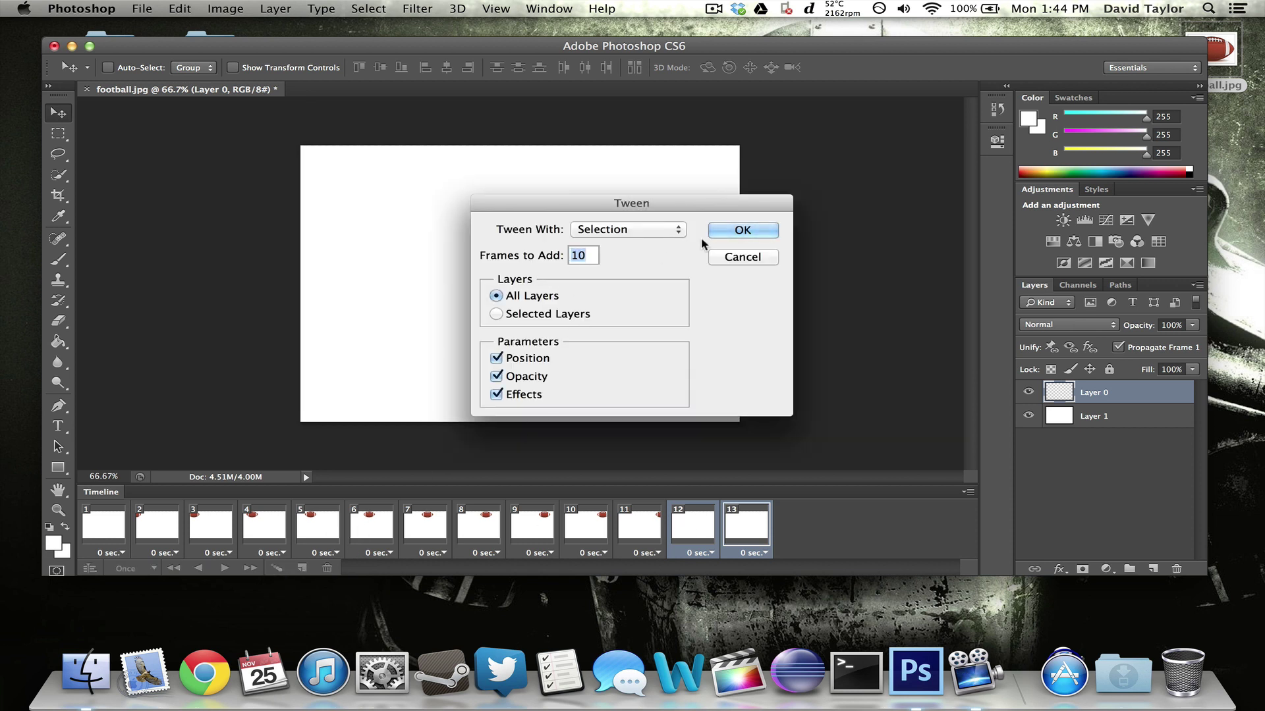
click(739, 234)
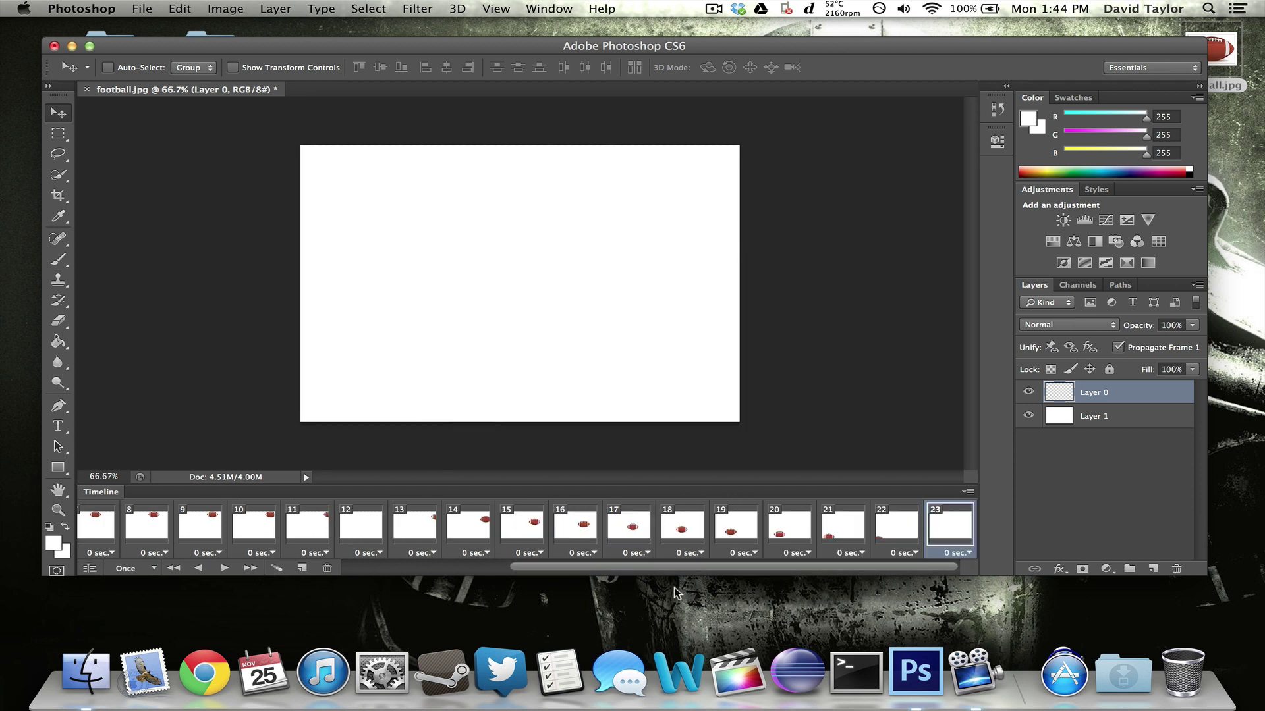
drag(705, 570, 535, 569)
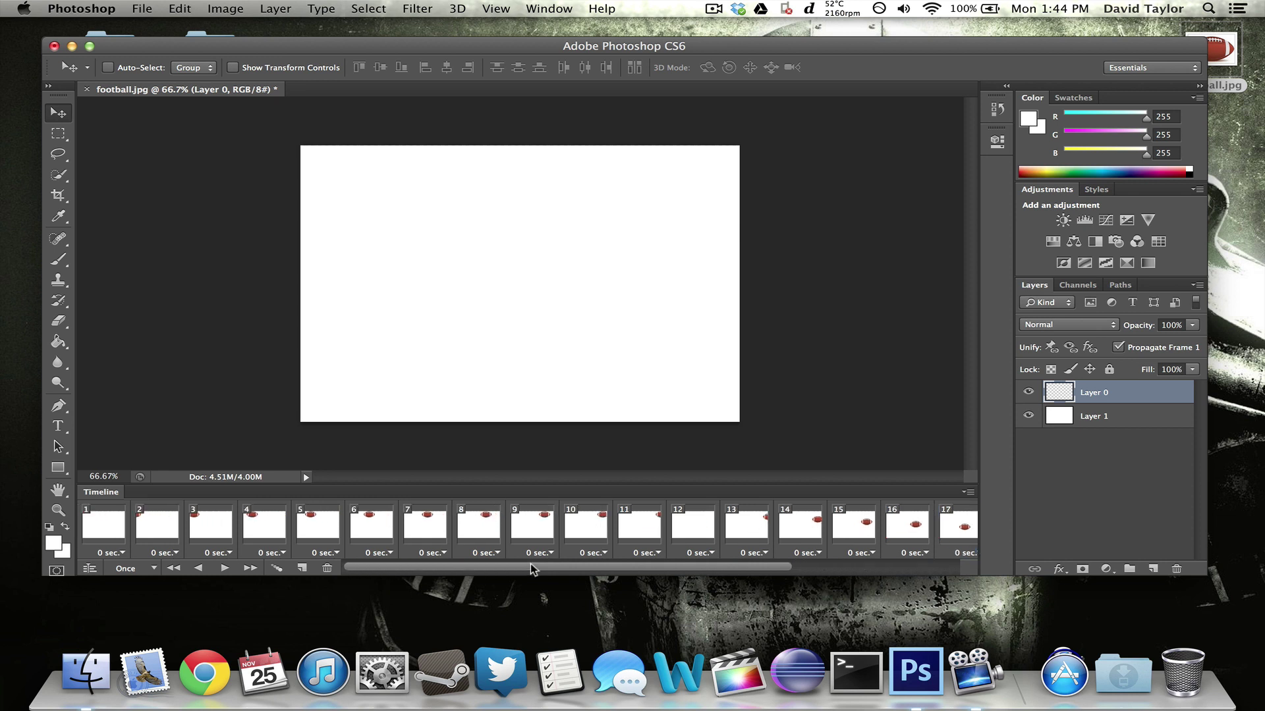
click(104, 517)
key(space)
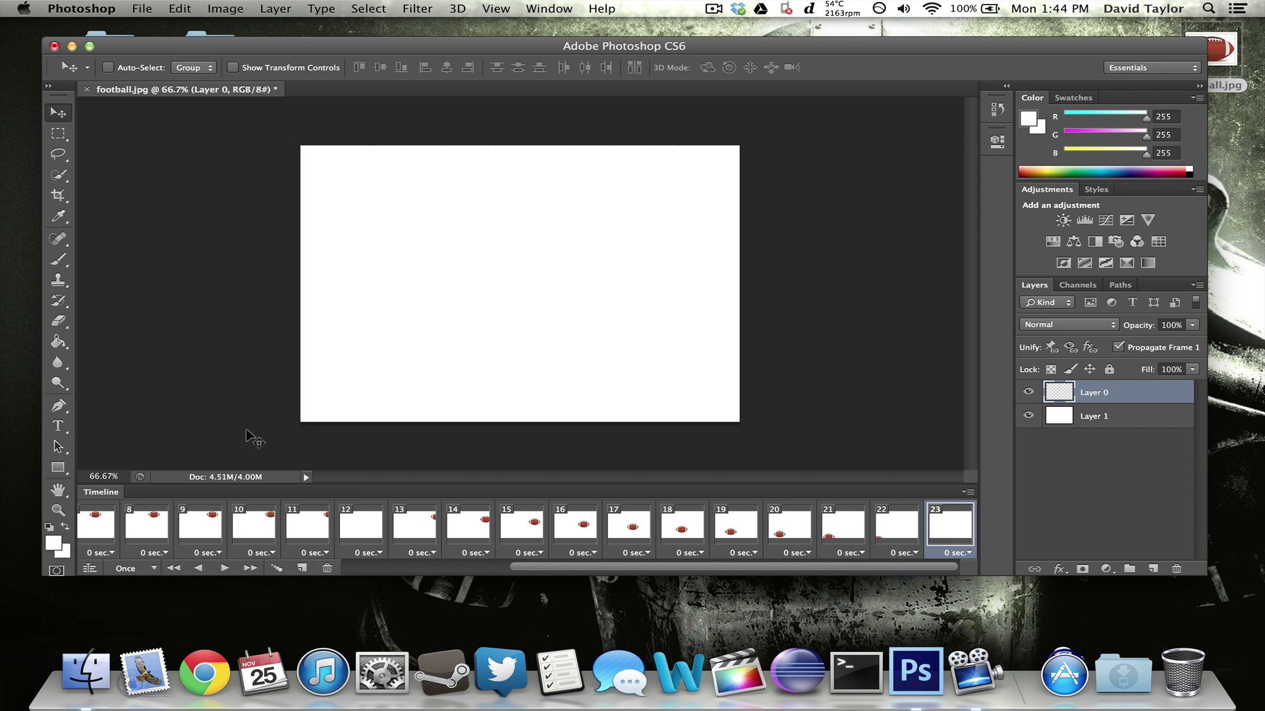
- Duplicate frame 23, move the football to the centre, tween 10 frames, and play from frame 1
click(303, 567)
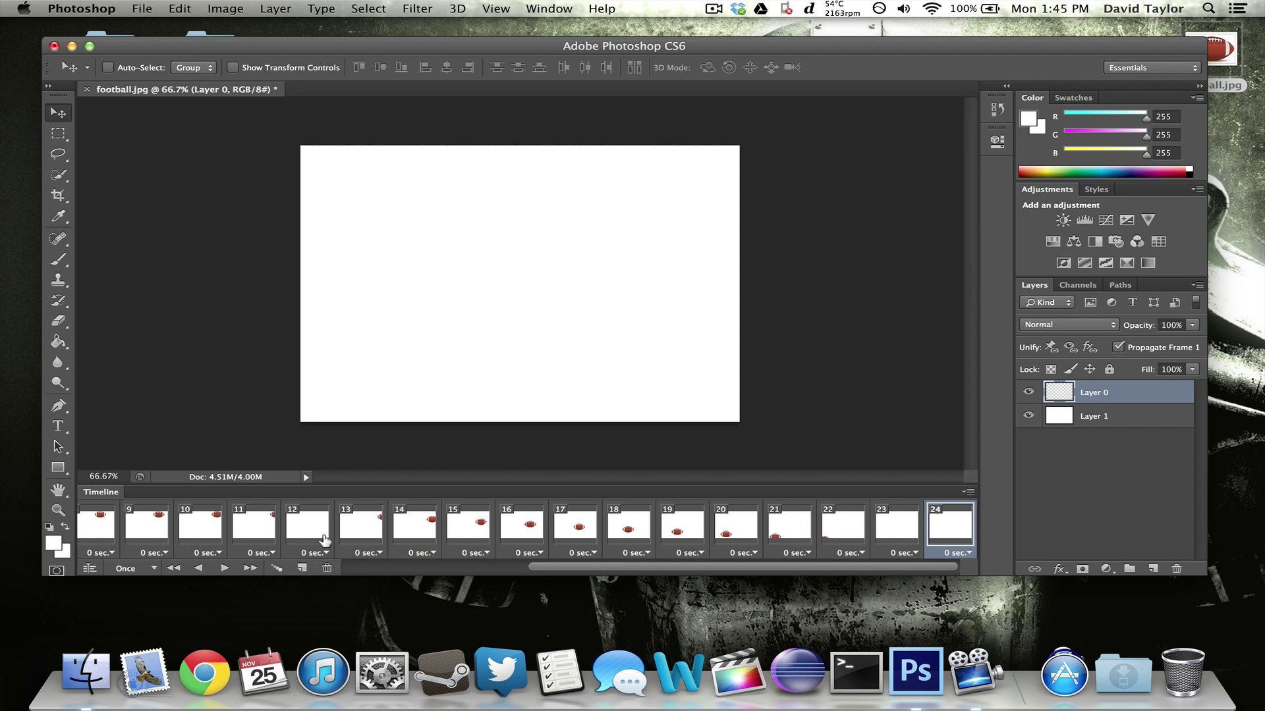
drag(251, 438, 499, 258)
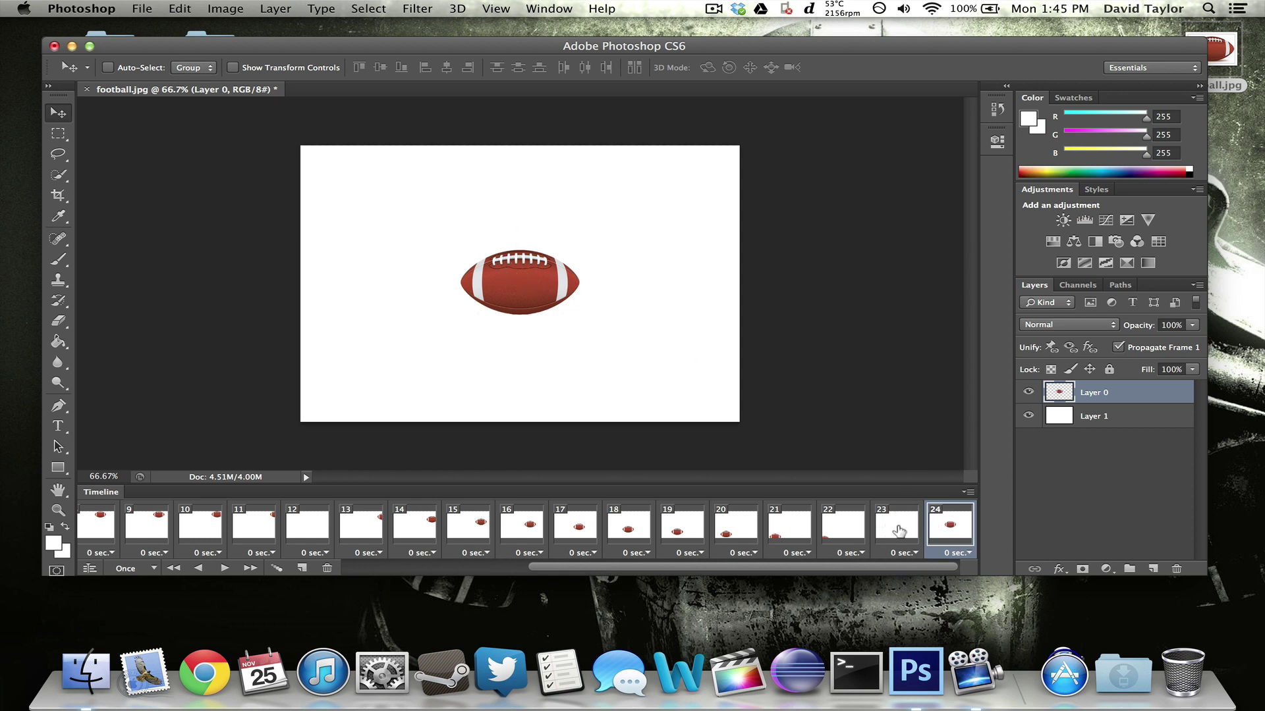
shift+click(899, 528)
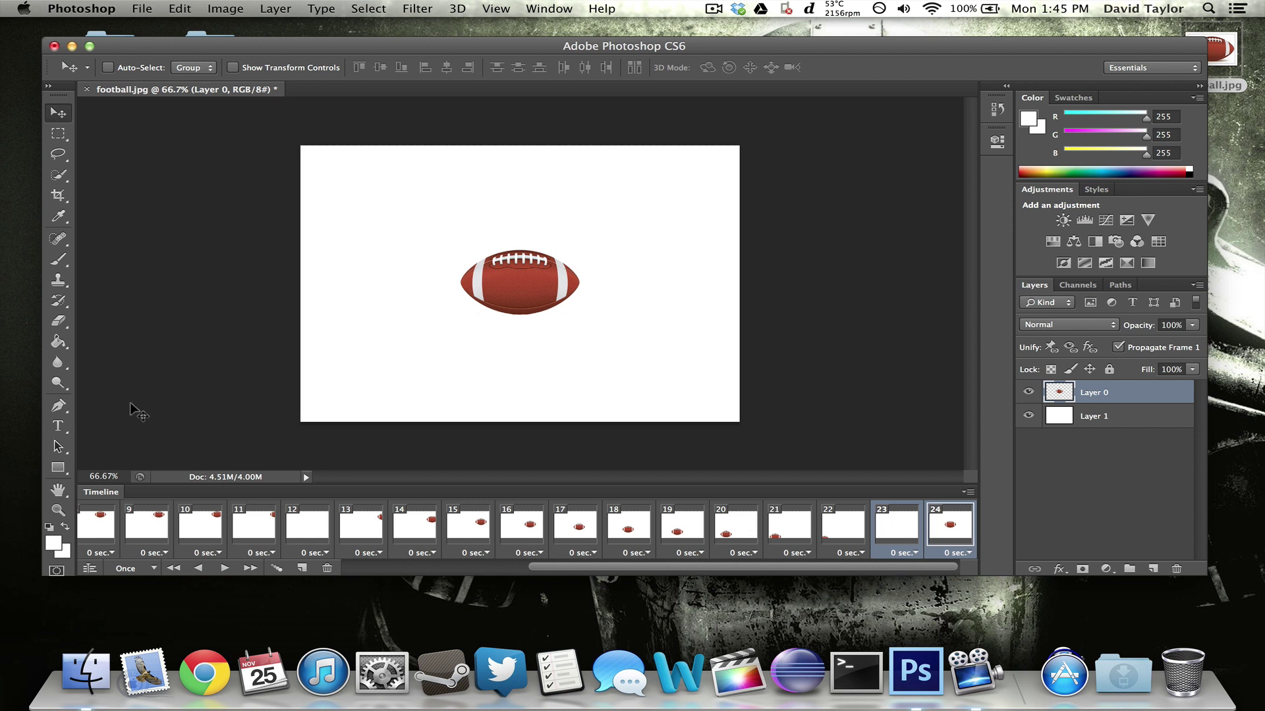
click(305, 567)
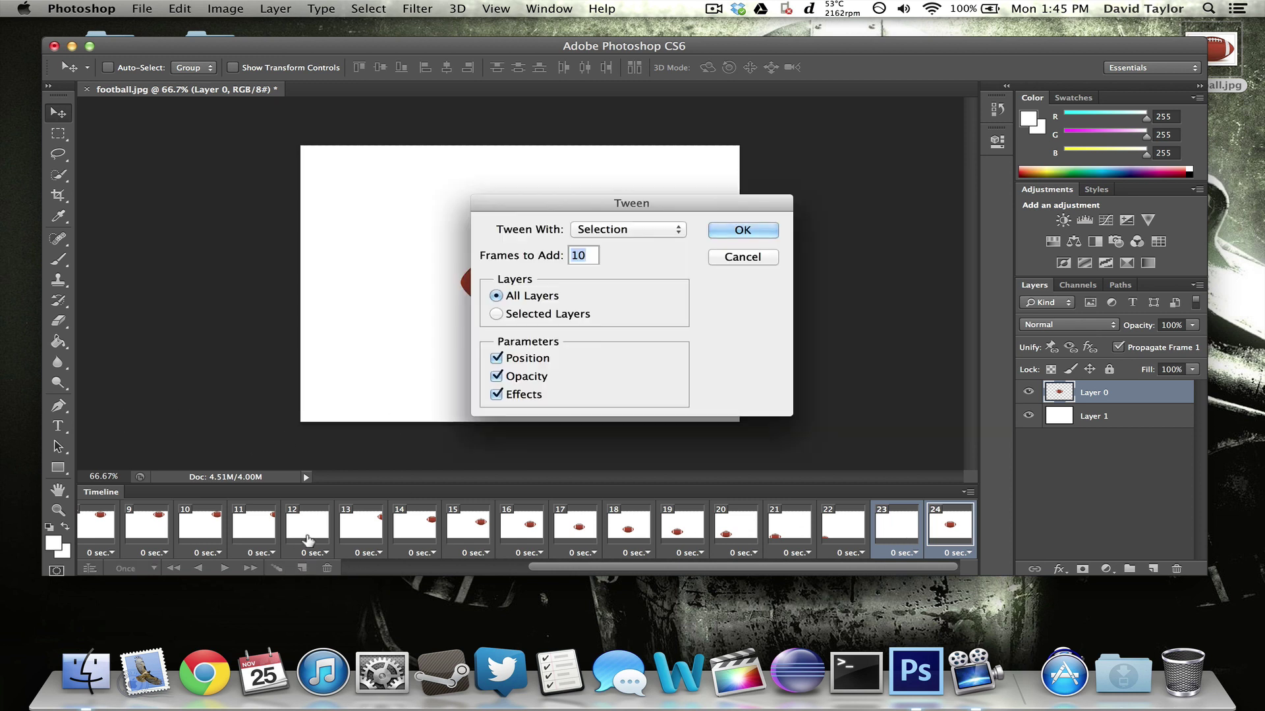
click(743, 231)
drag(749, 569, 294, 542)
click(109, 521)
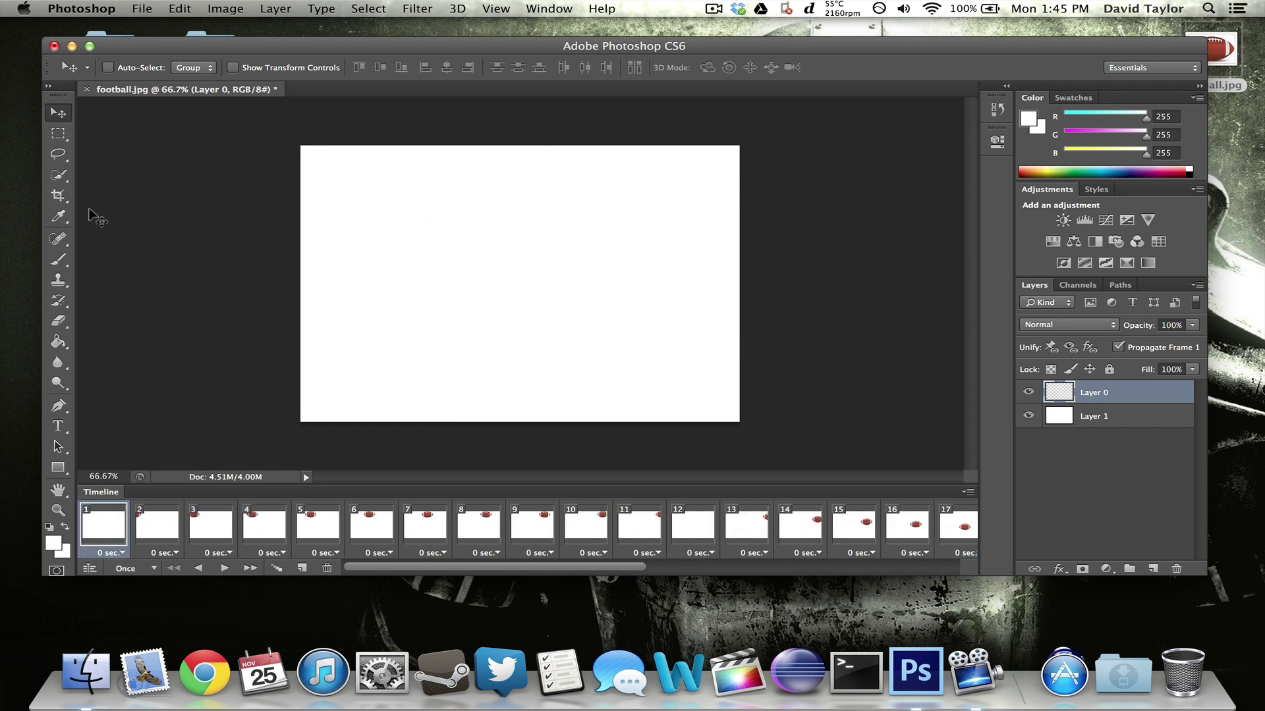
key(space)
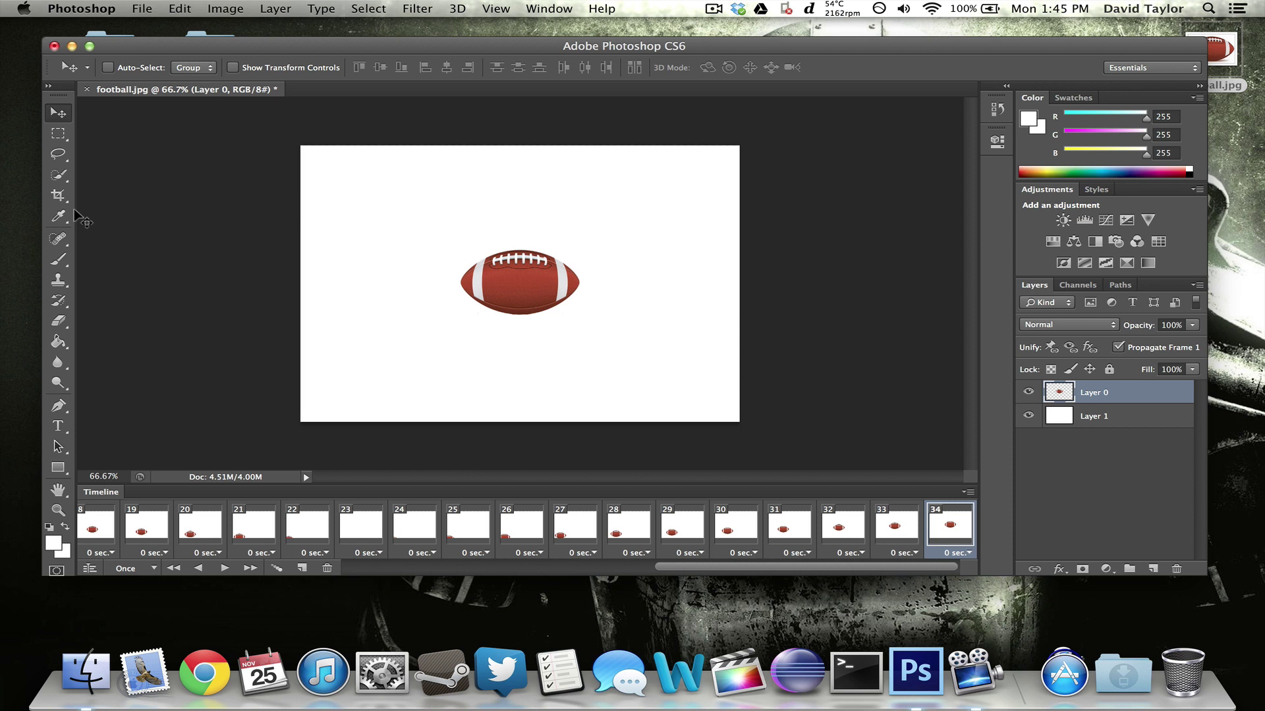
- Save for Web with the GIF 64 No Dither preset as football.gif on the Desktop
click(141, 8)
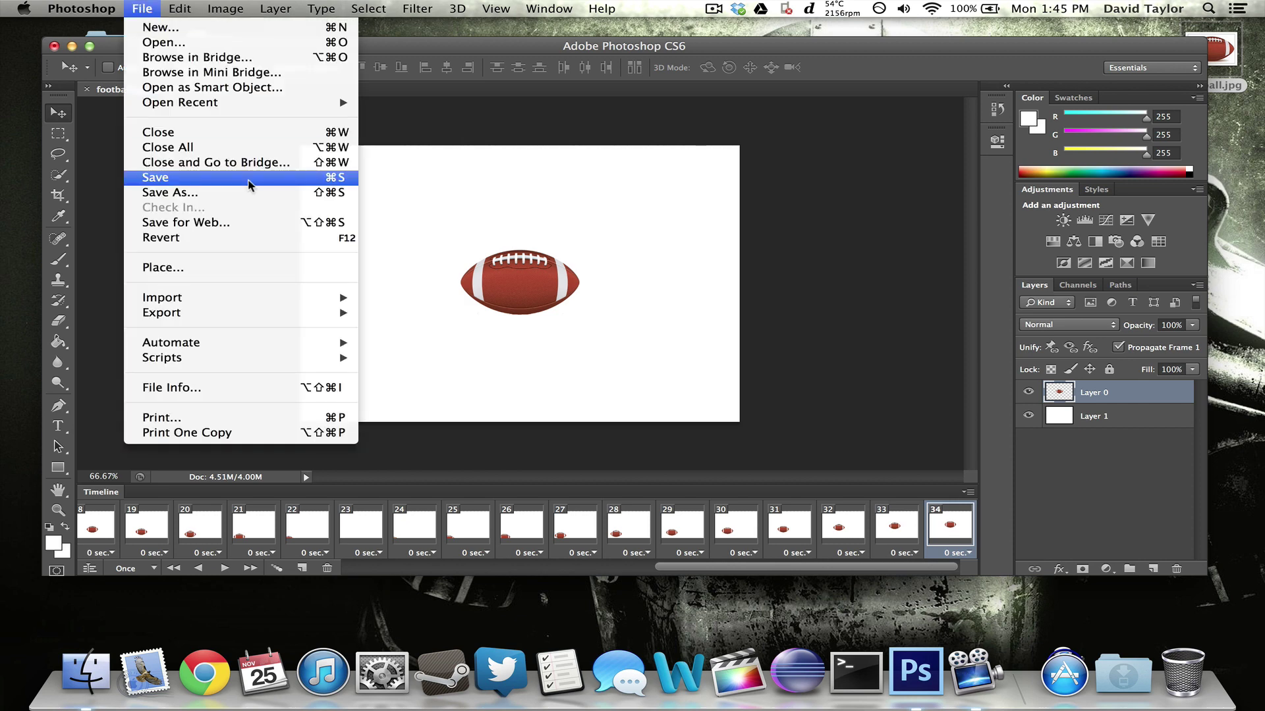
click(185, 222)
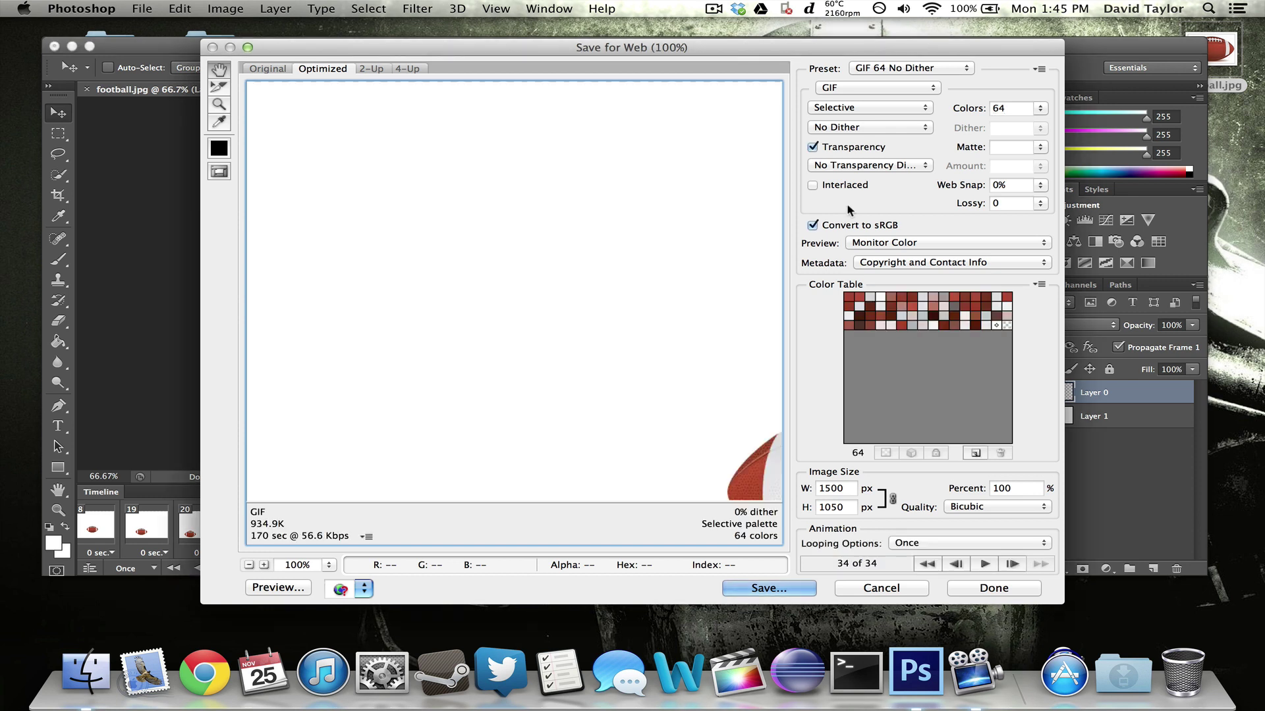
click(897, 69)
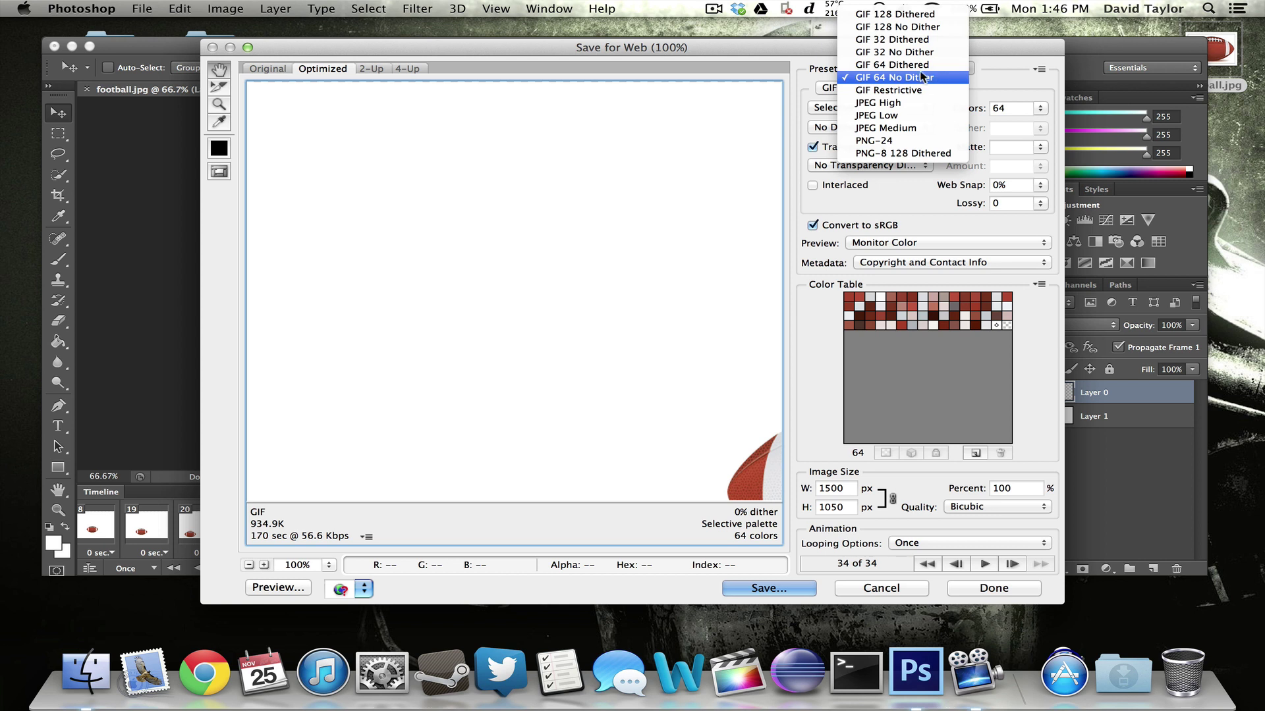
click(911, 80)
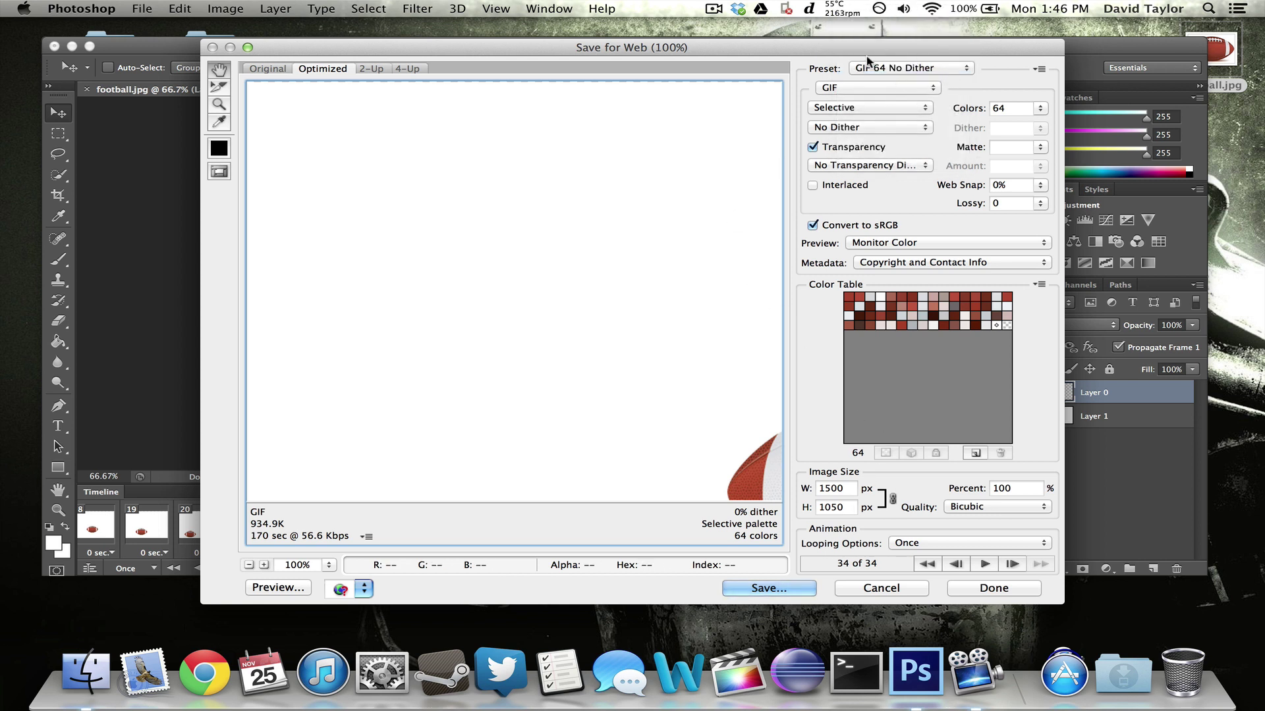
click(767, 590)
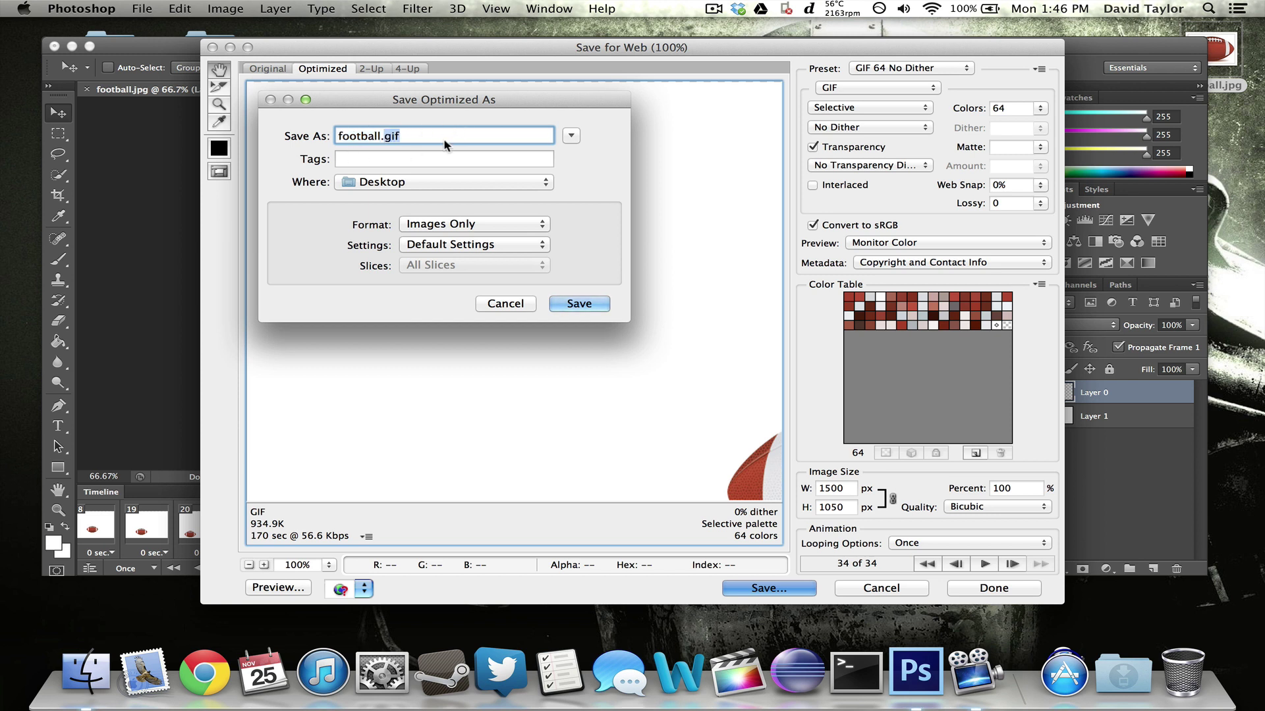
click(579, 304)
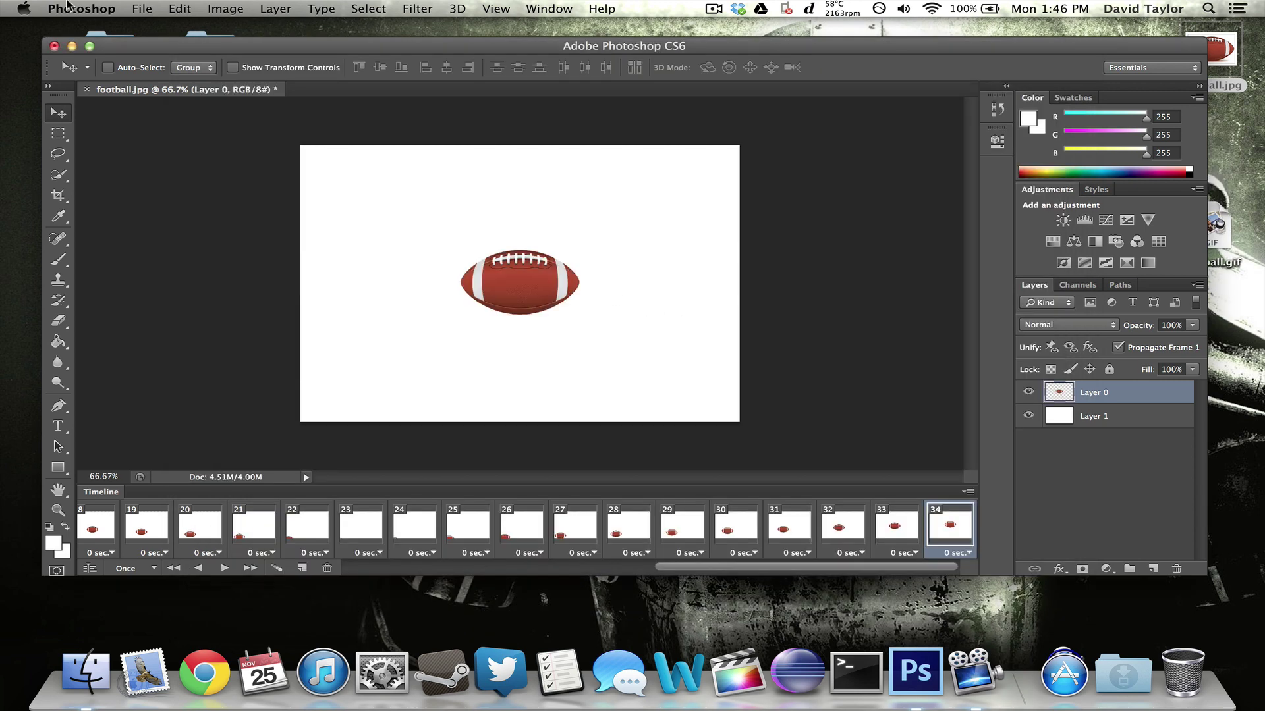
click(80, 8)
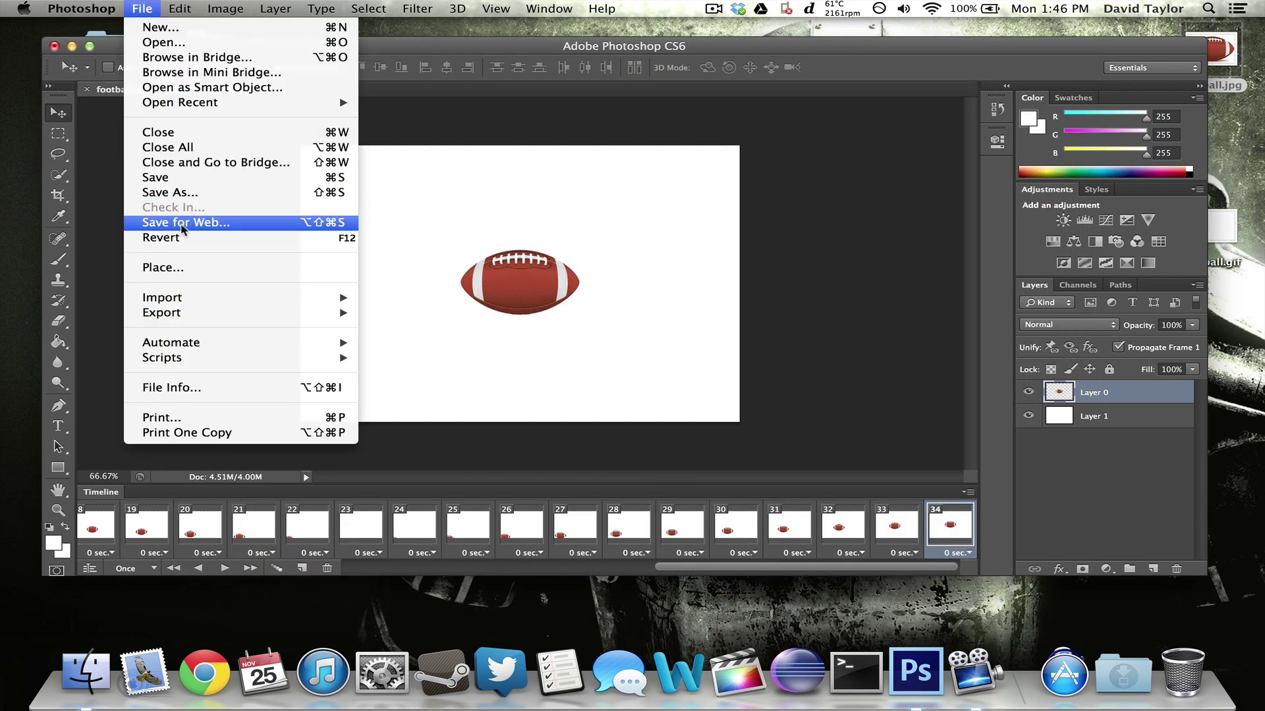
- Minimize Photoshop and move football.gif toward the top centre of the desktop
click(72, 45)
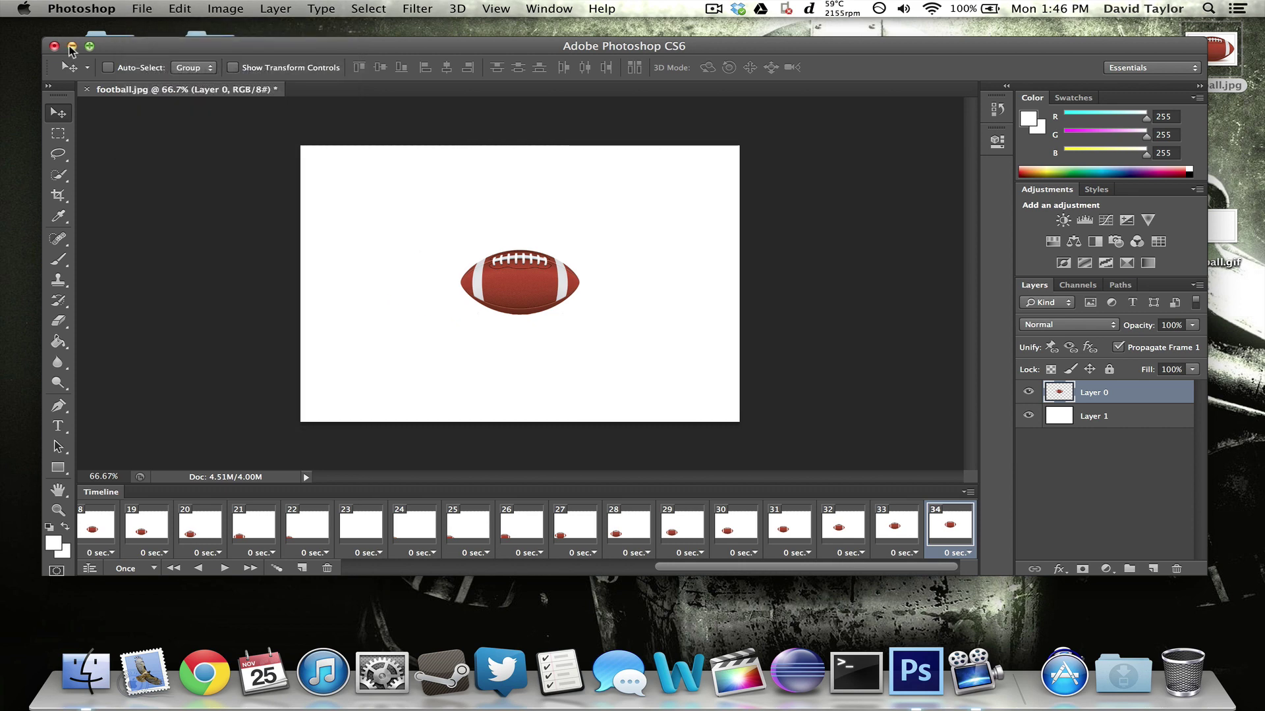
click(72, 45)
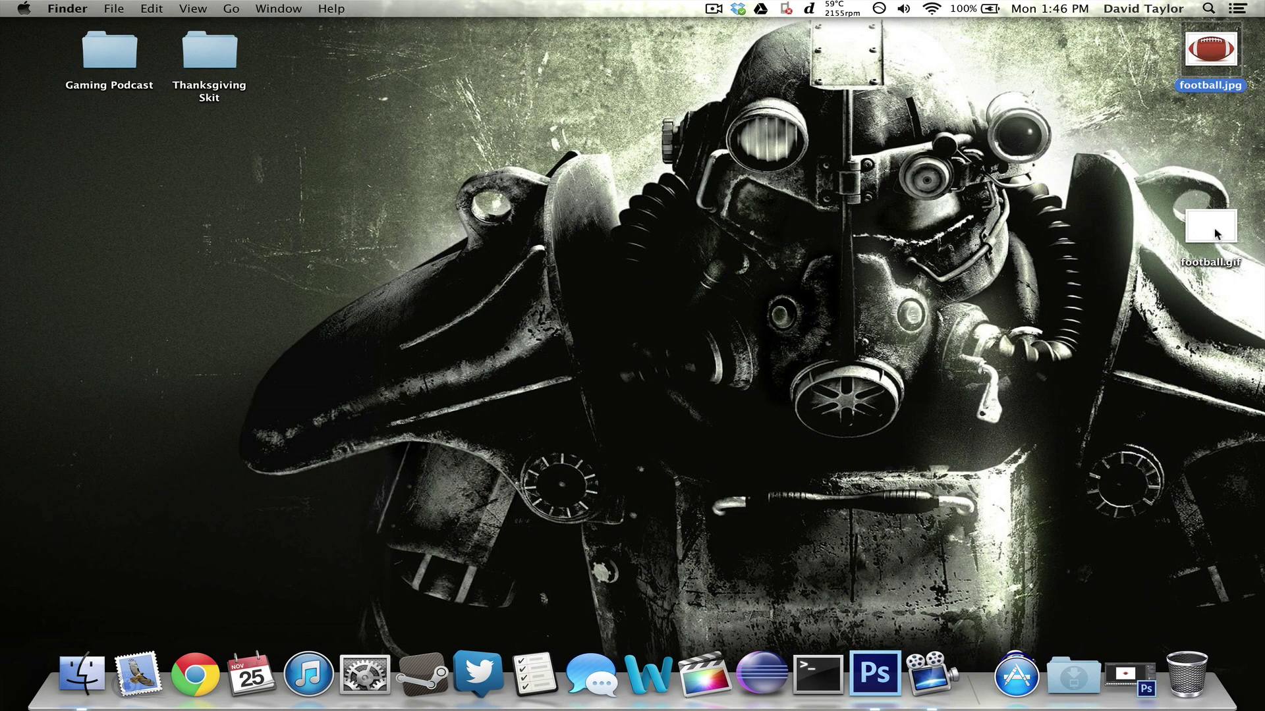
drag(1215, 234, 690, 82)
click(1223, 54)
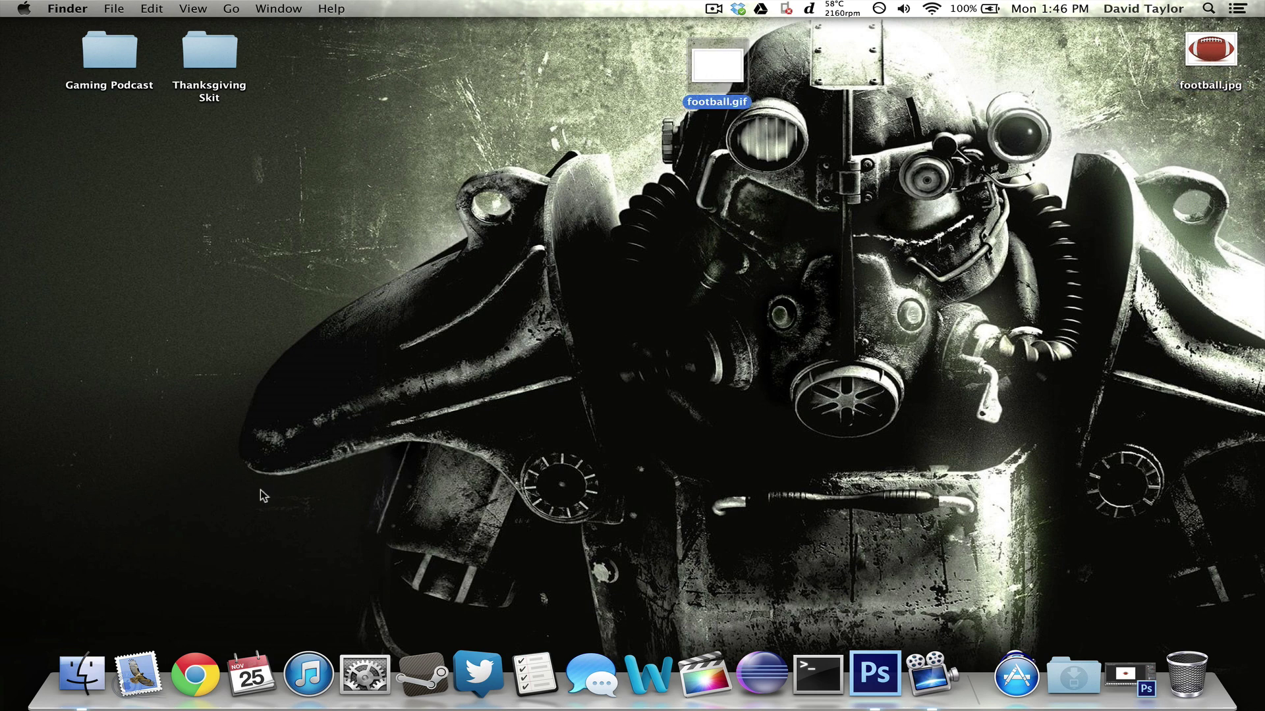
- In Chrome, open a new tab, close the YouTube tab and preview football.gif
click(195, 673)
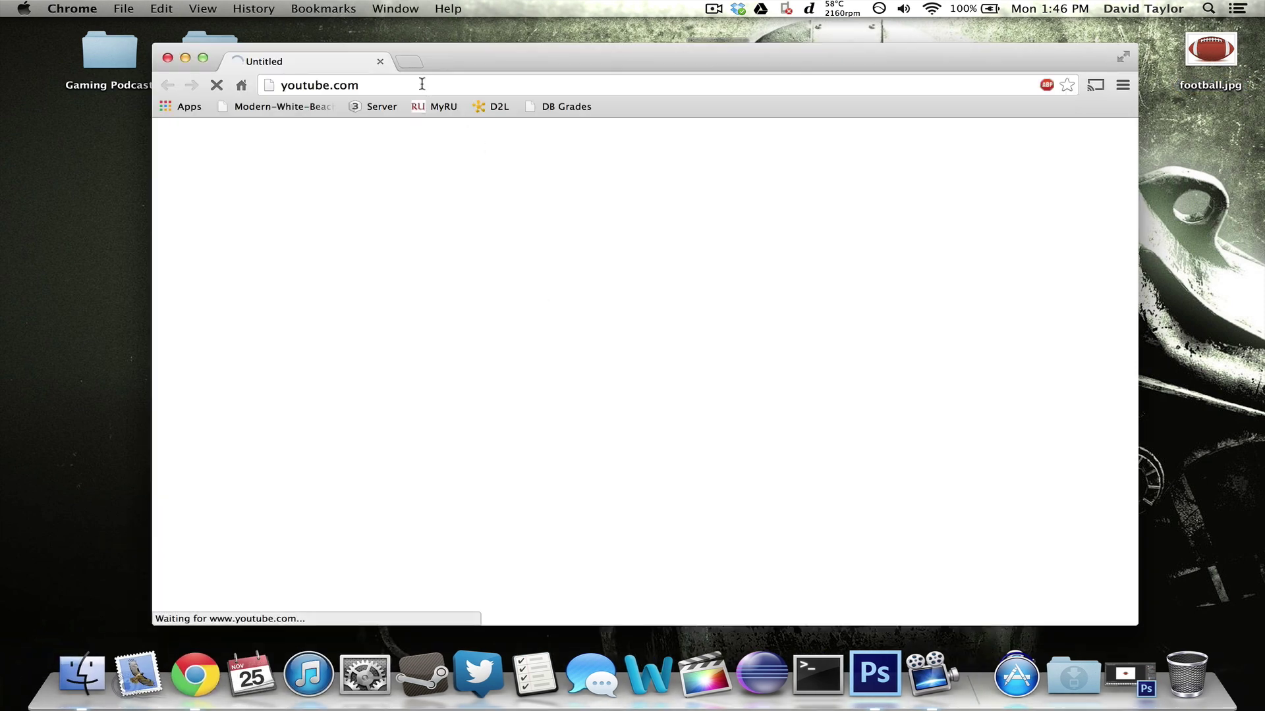
key(super+t)
click(382, 61)
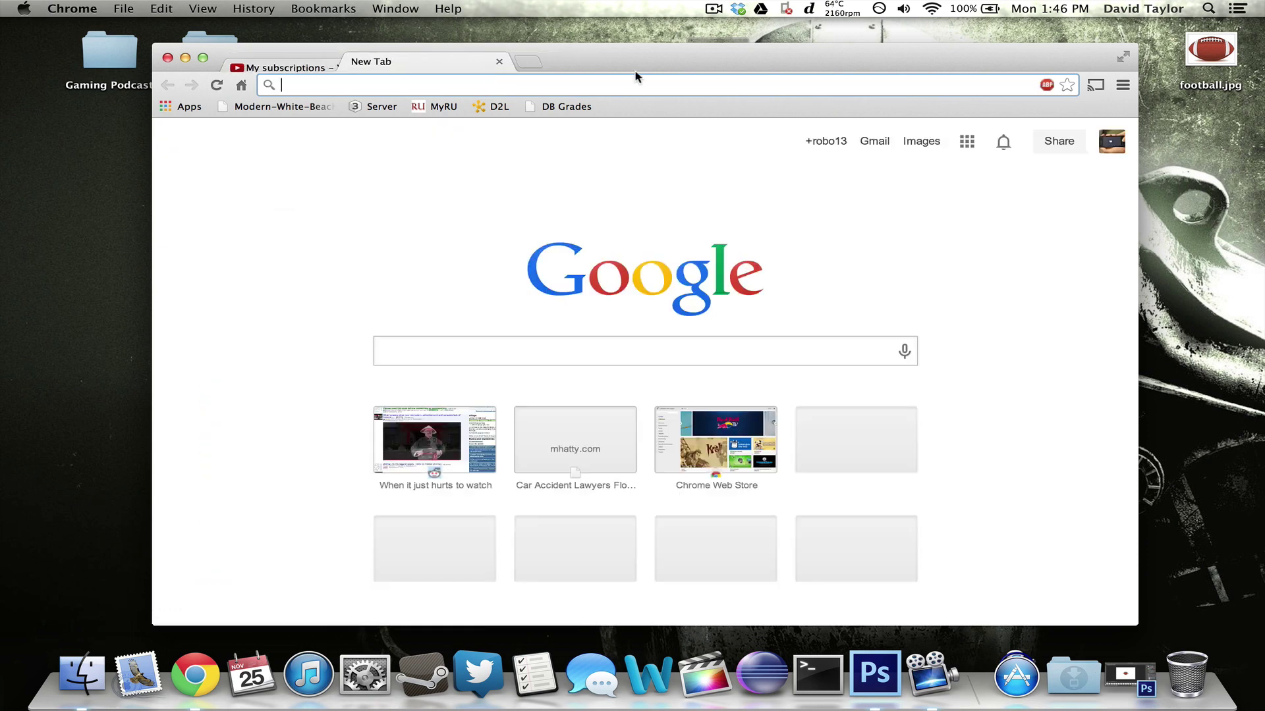
drag(666, 60, 678, 119)
drag(703, 57, 568, 50)
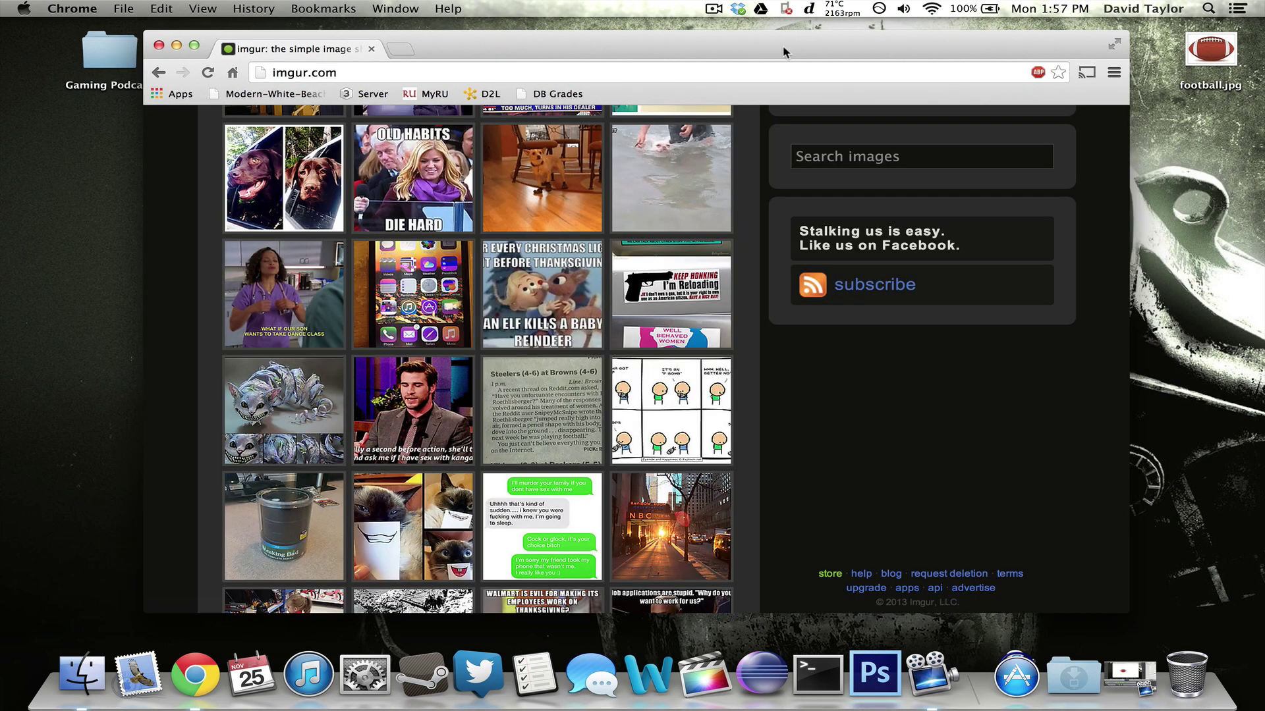
- Drop football.gif onto the imgur page, start the upload, and copy its Direct Link
drag(783, 45, 812, 136)
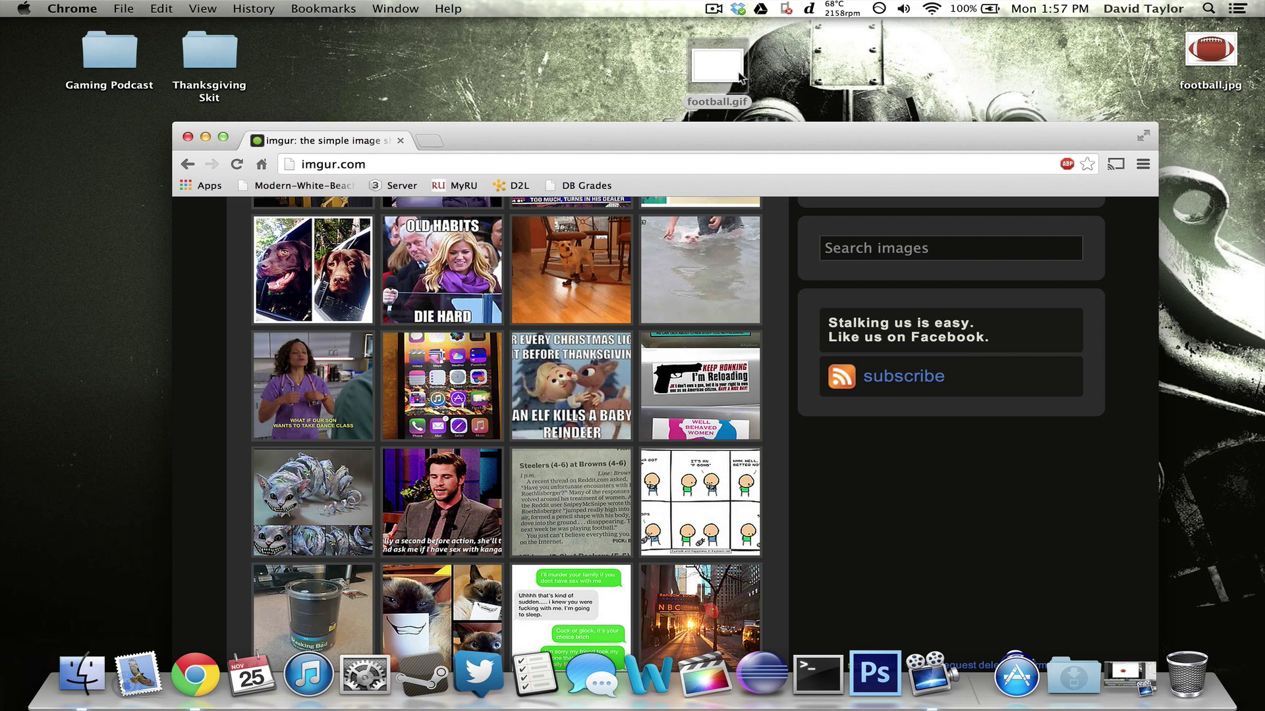
drag(769, 62, 547, 353)
drag(684, 137, 681, 59)
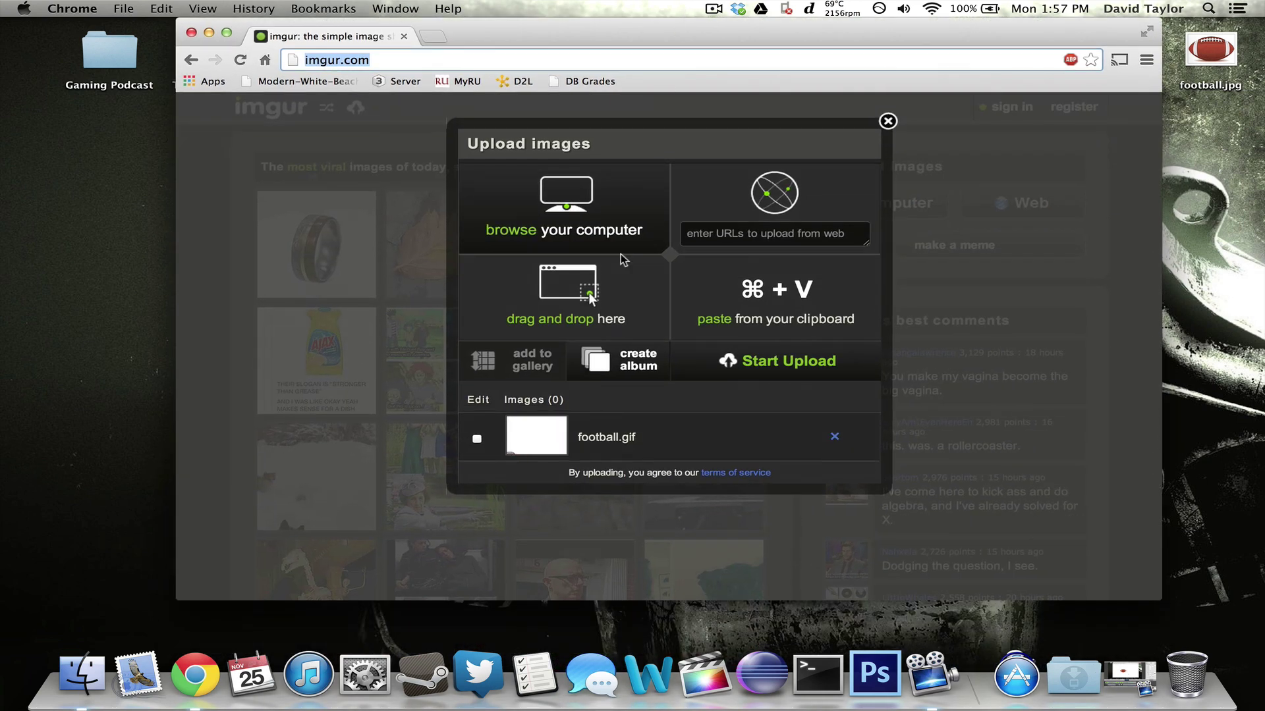
click(764, 366)
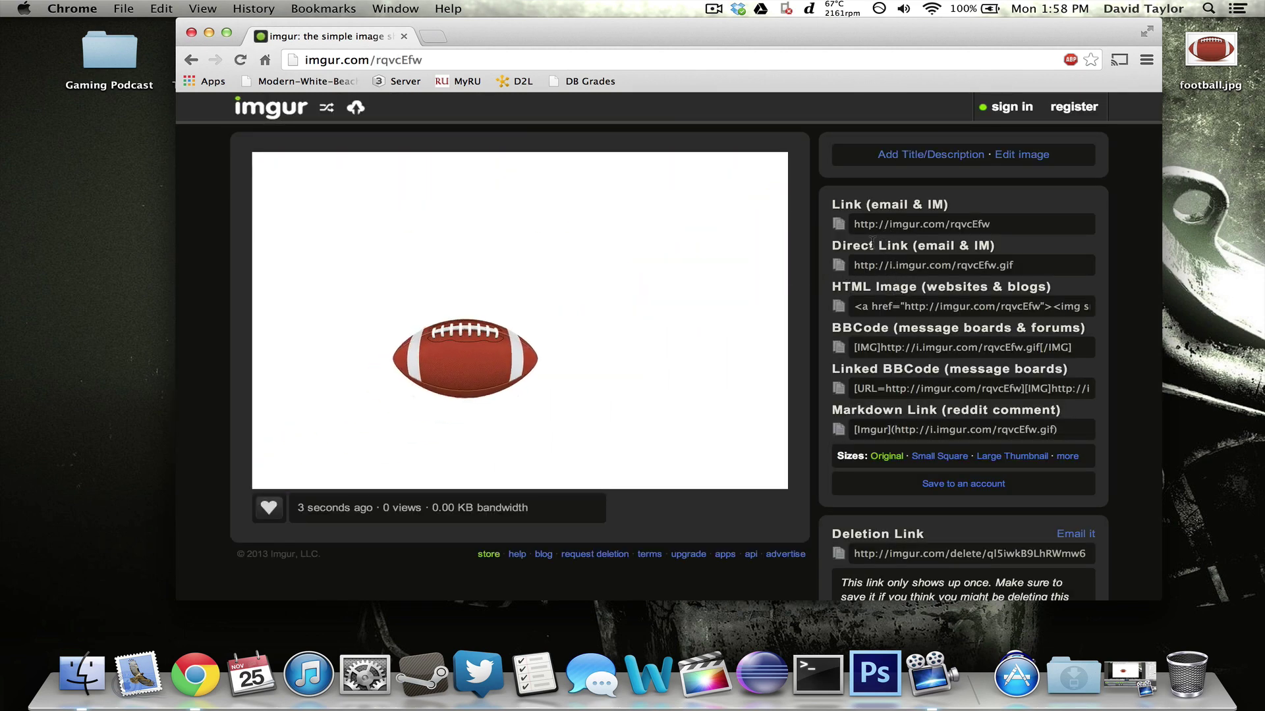
drag(873, 241, 995, 245)
click(839, 265)
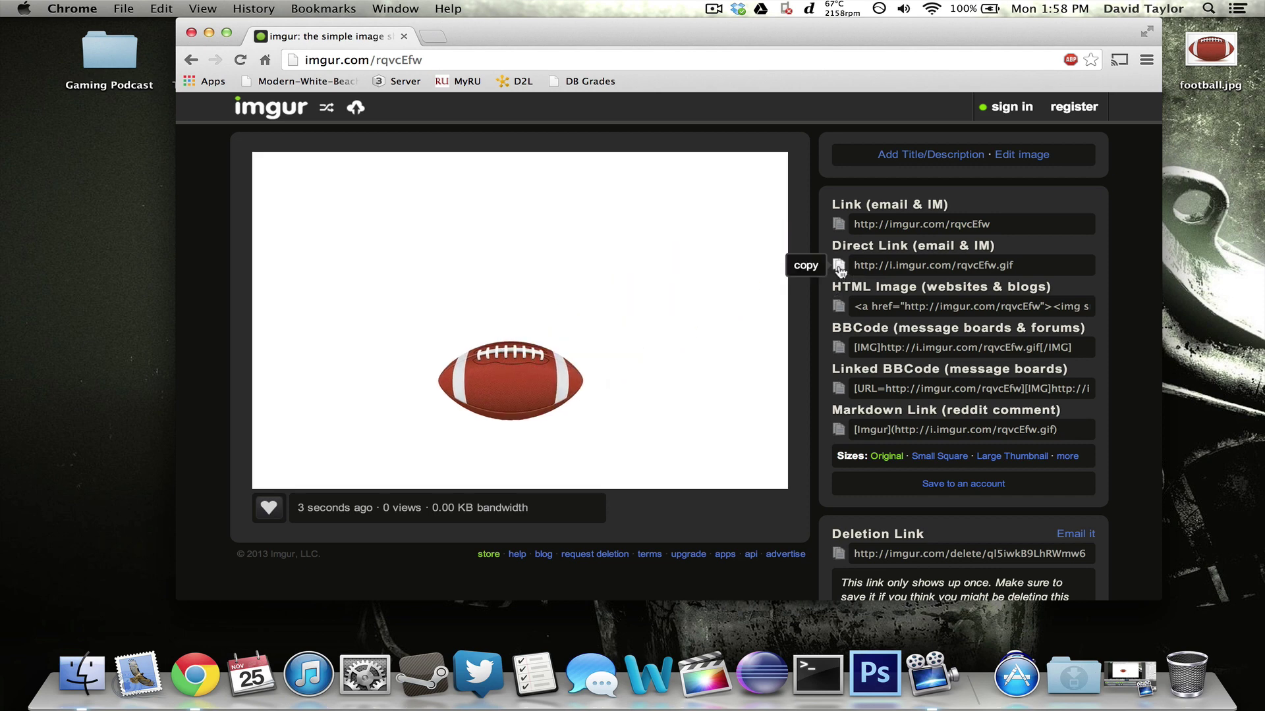
click(839, 265)
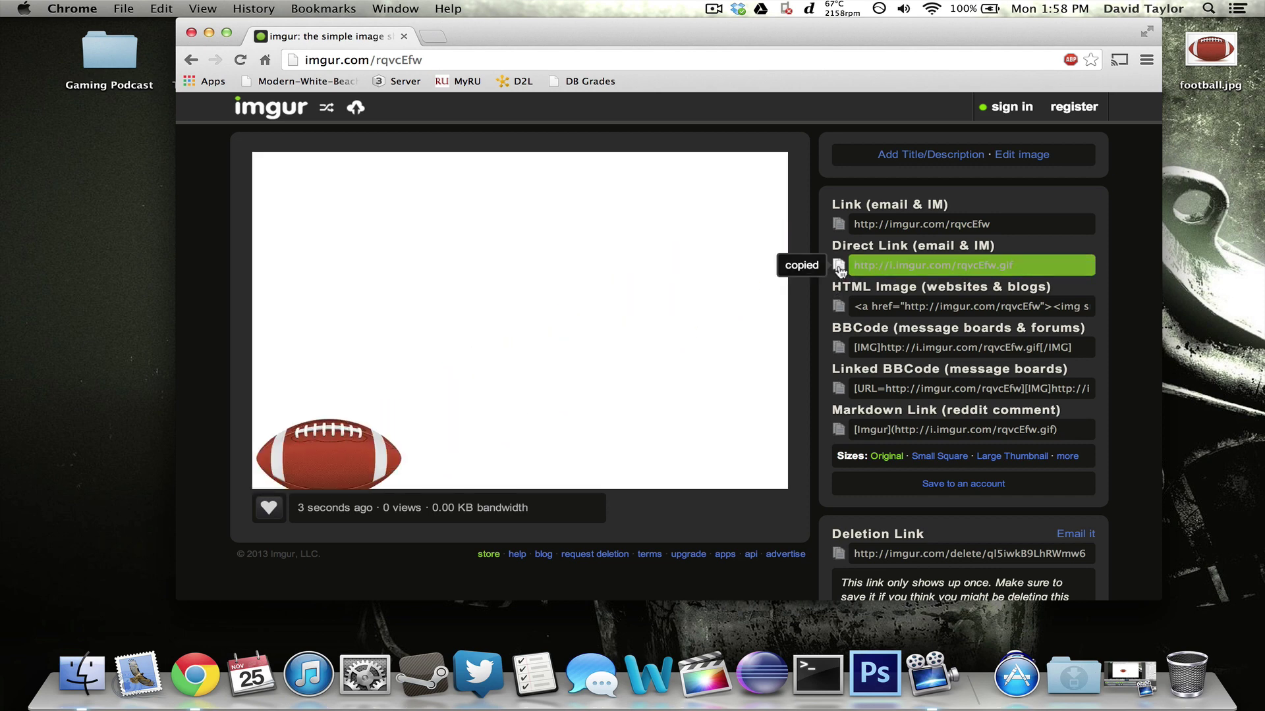
- Paste the copied imgur direct link into a new tab and load it
click(435, 37)
key(super+v)
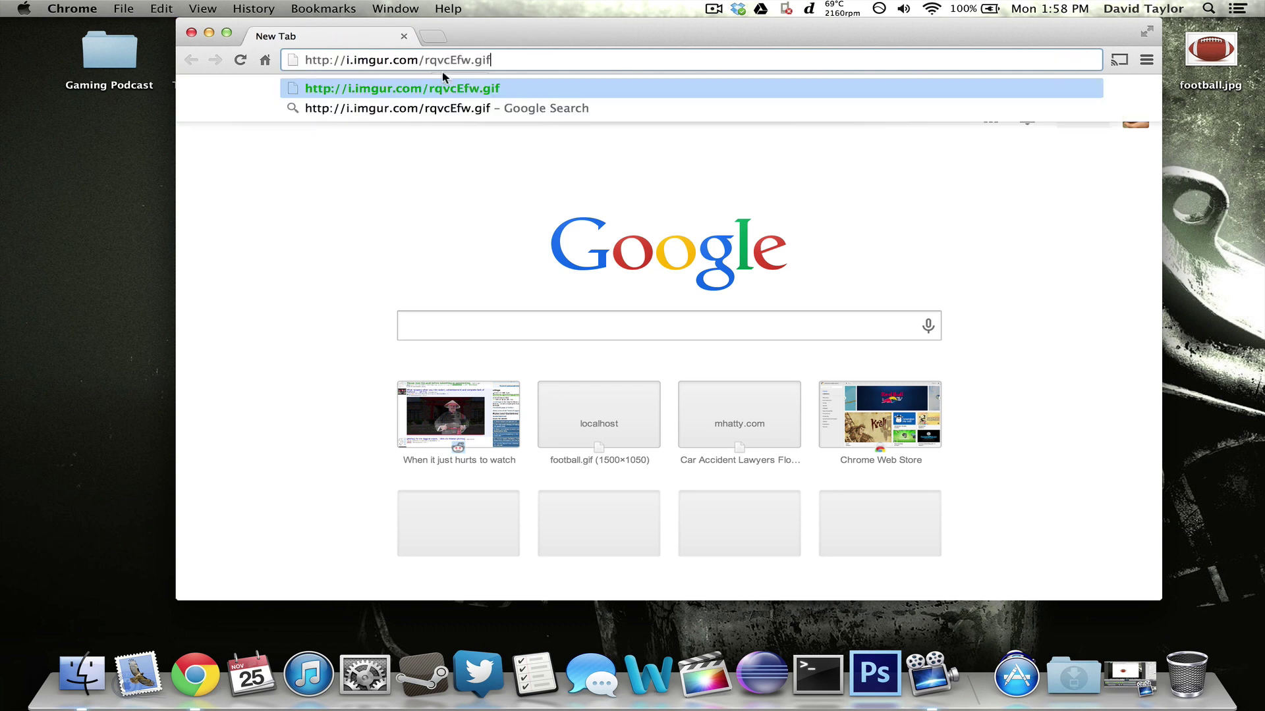
key(Return)
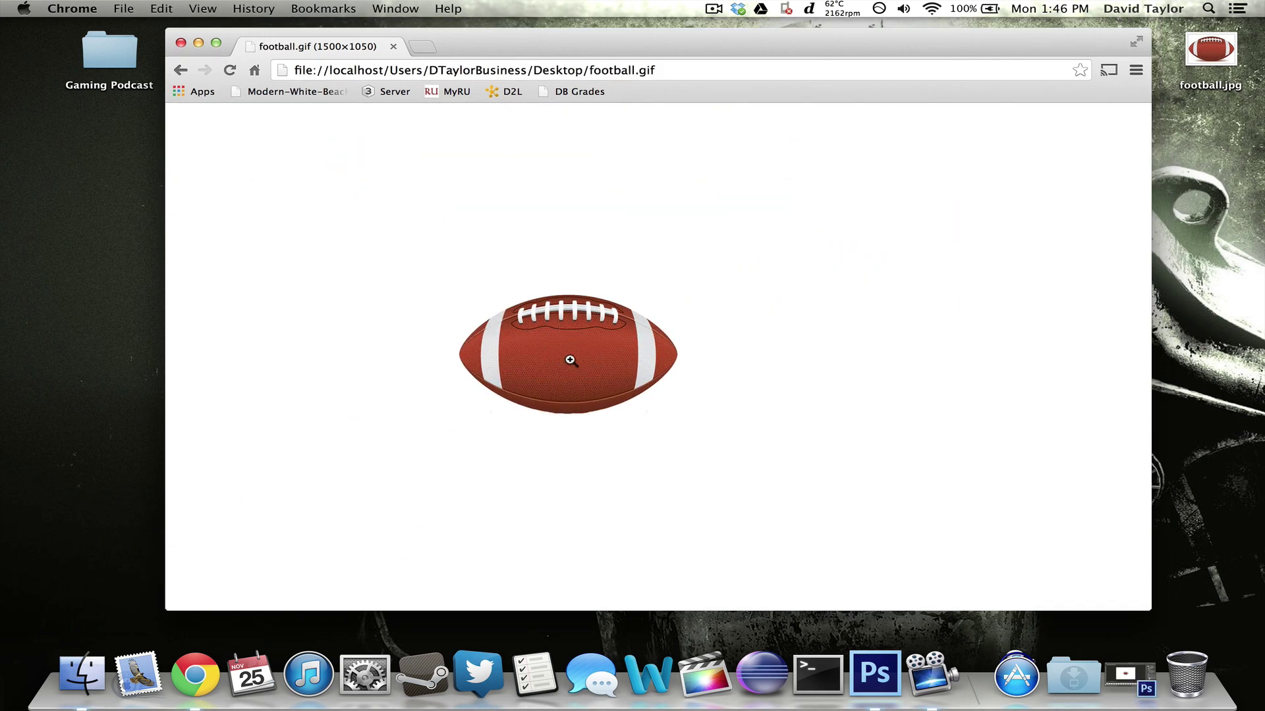
- Re-export football.gif from Save for Web with Looping Options set to Forever, replacing the old file
click(874, 673)
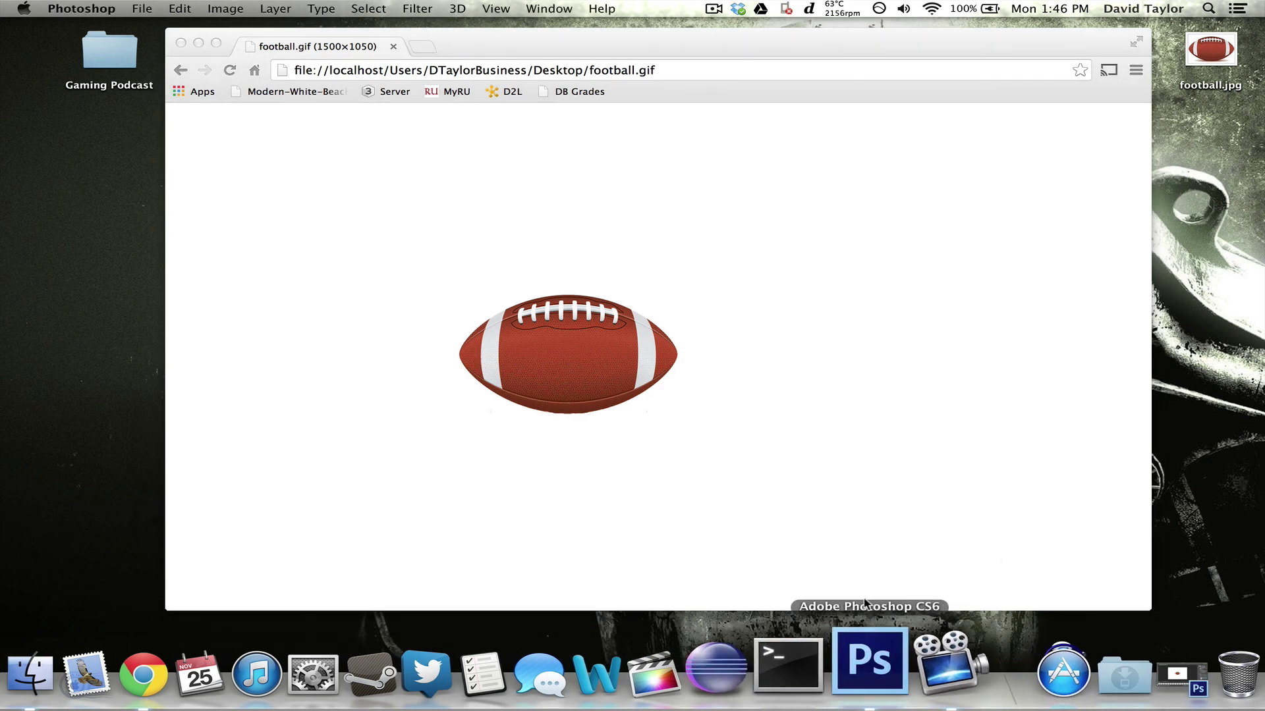
click(142, 9)
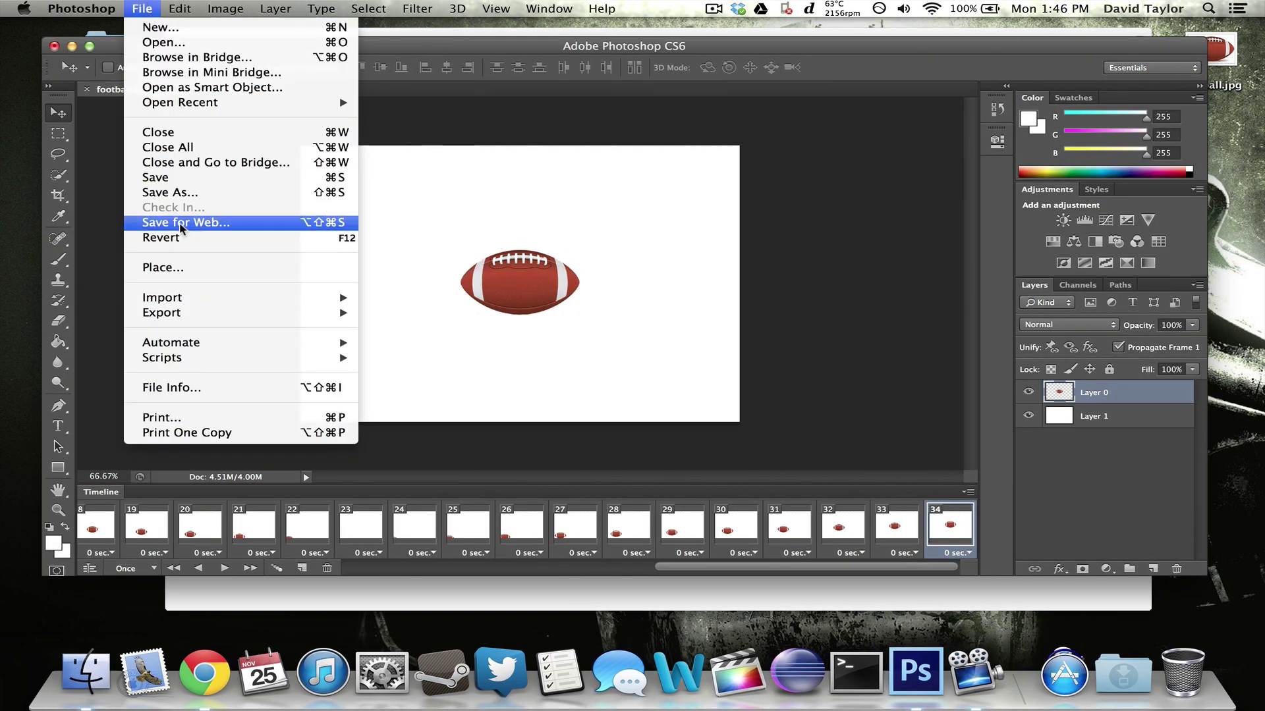
click(305, 226)
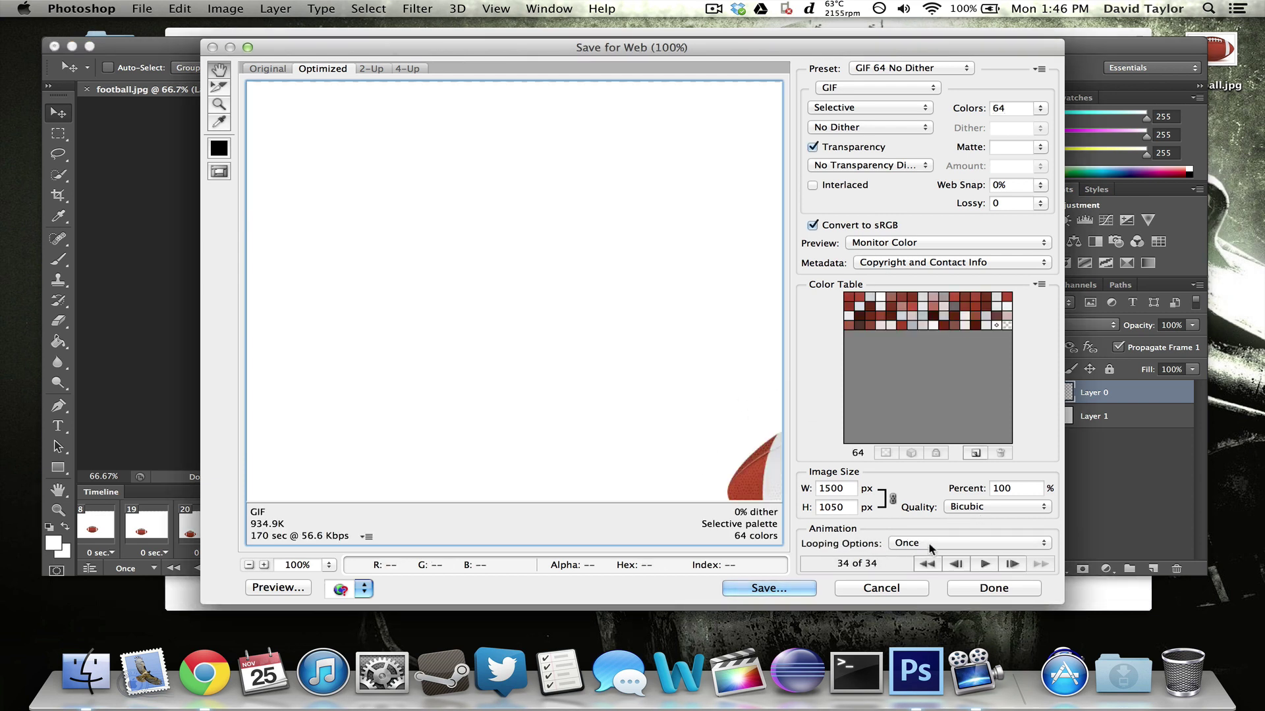
click(929, 546)
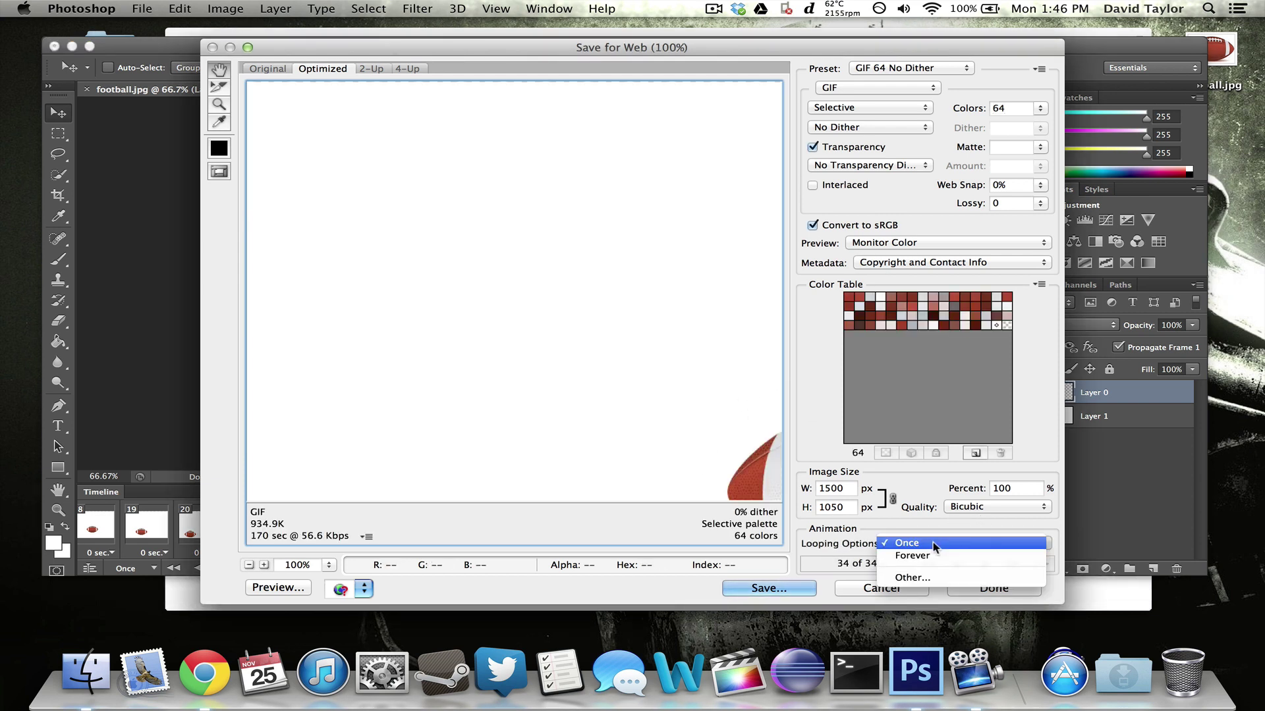
click(930, 577)
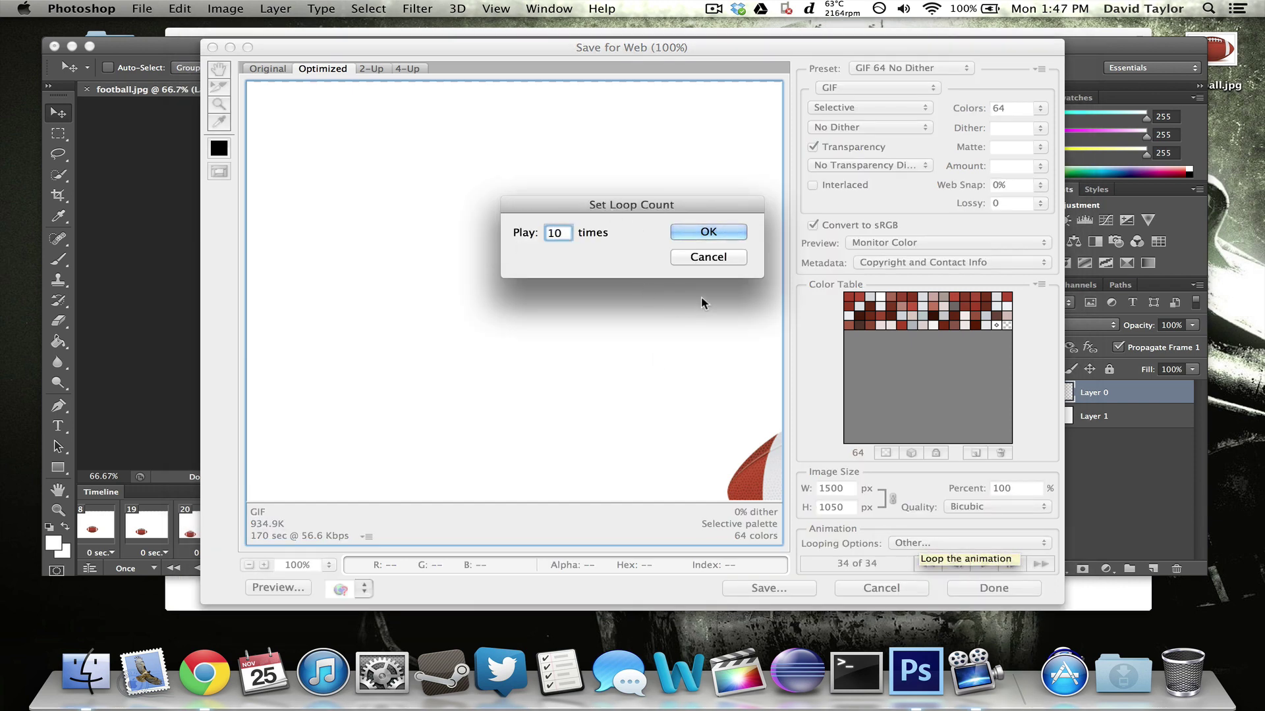
click(715, 262)
click(927, 544)
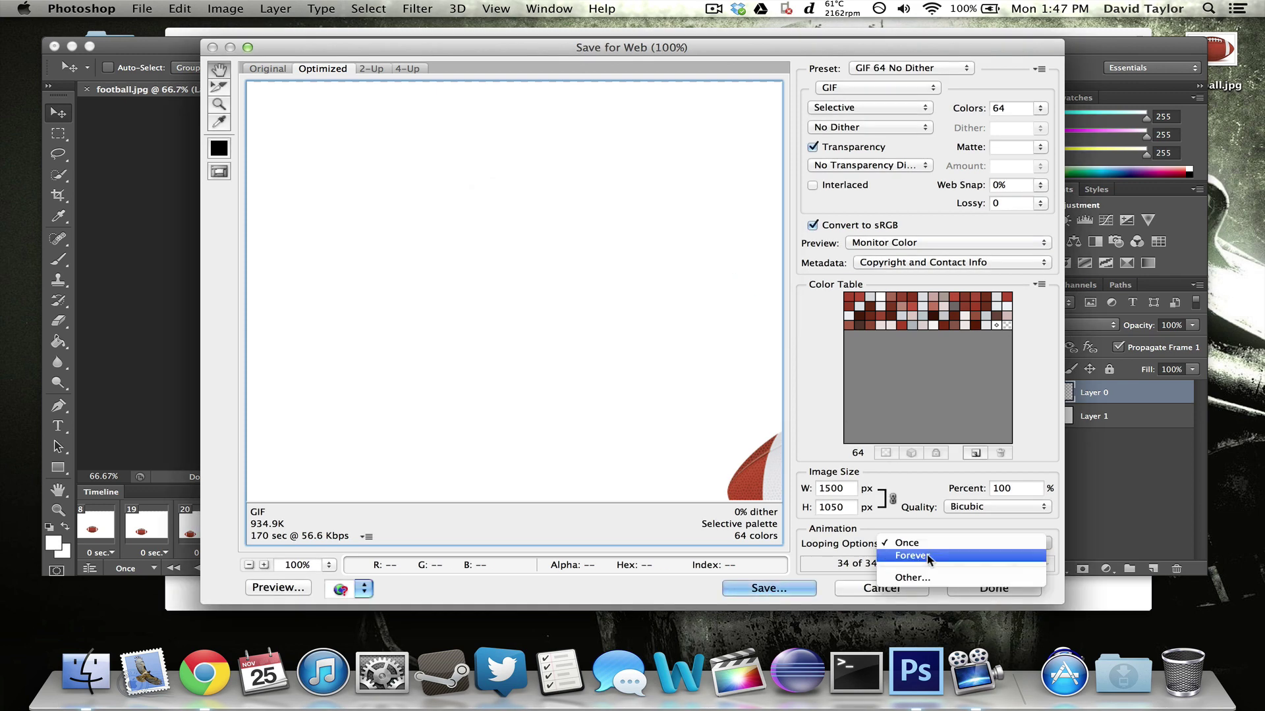
click(930, 557)
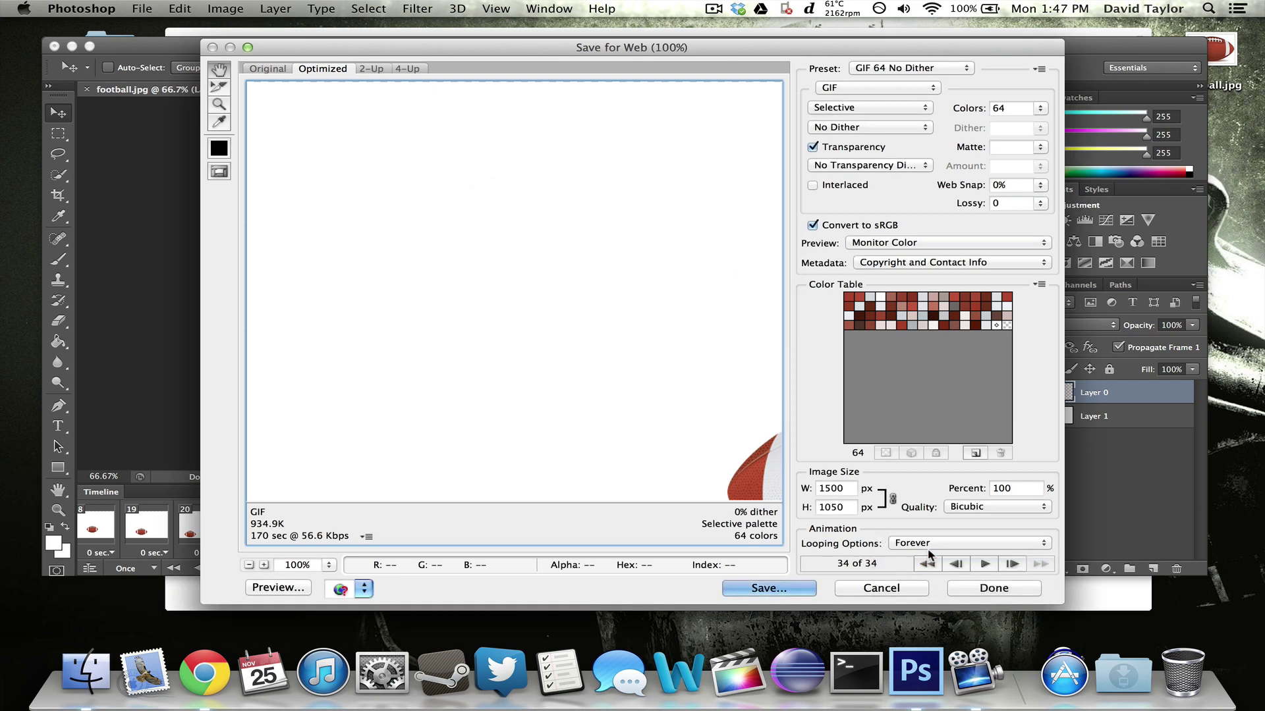
click(795, 590)
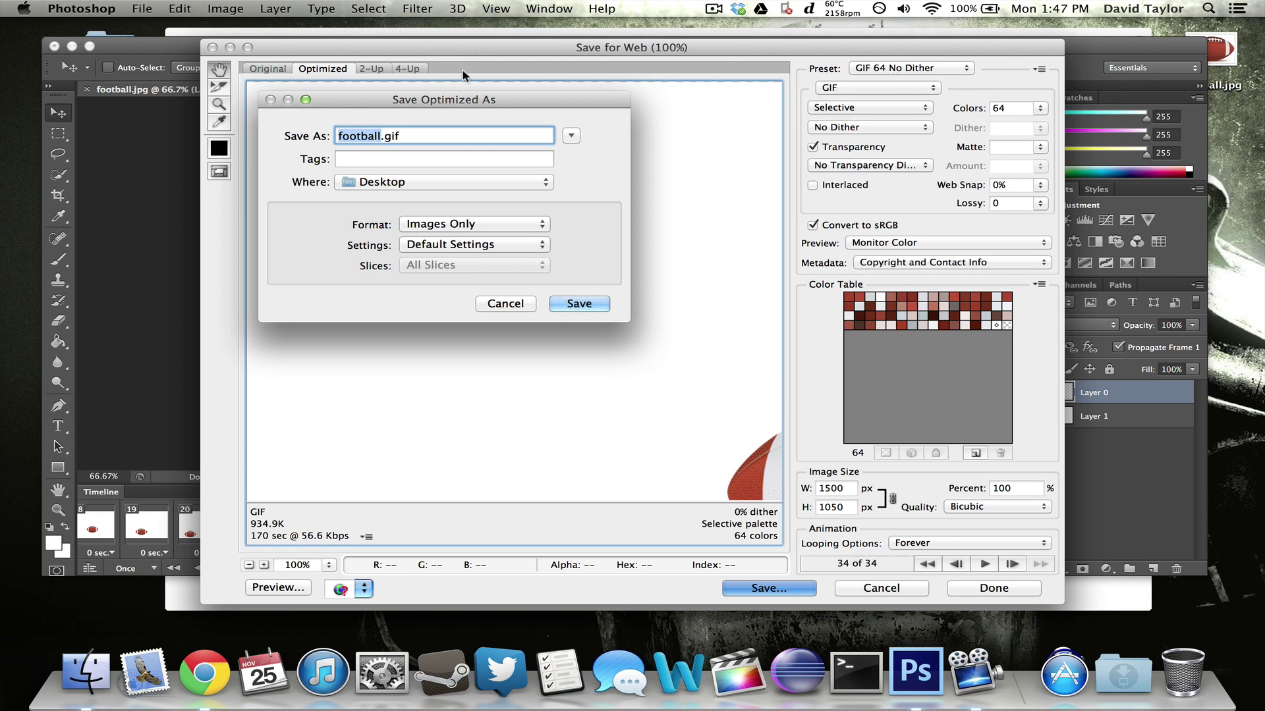
click(578, 304)
click(867, 369)
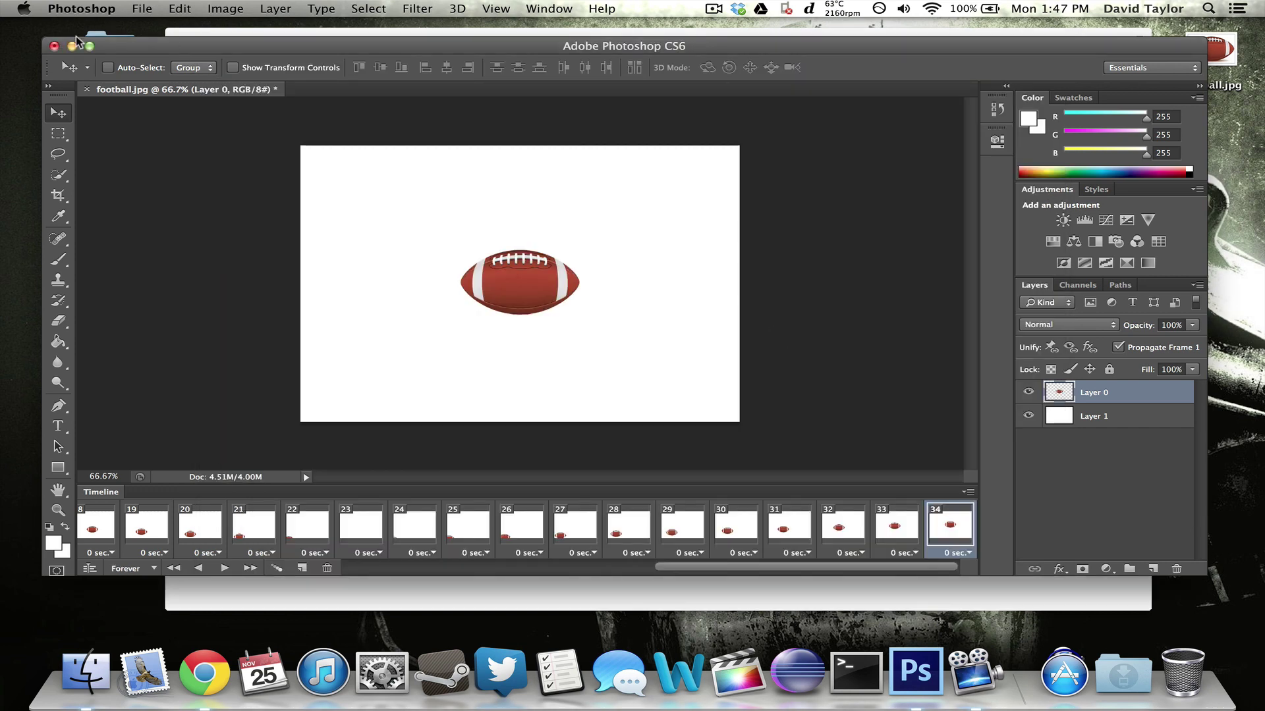
- Minimize Photoshop and drag the re-saved football.gif onto Chrome's address bar to reload it
click(73, 46)
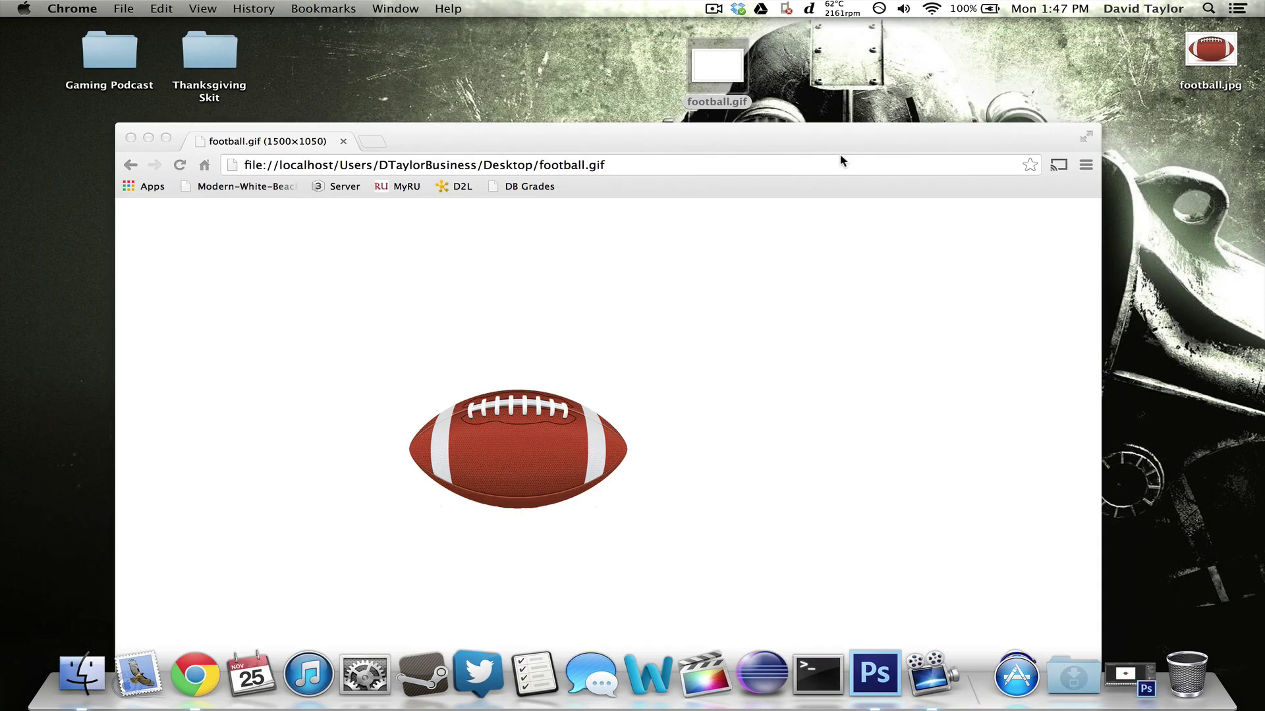
drag(732, 81, 541, 208)
drag(594, 170, 637, 36)
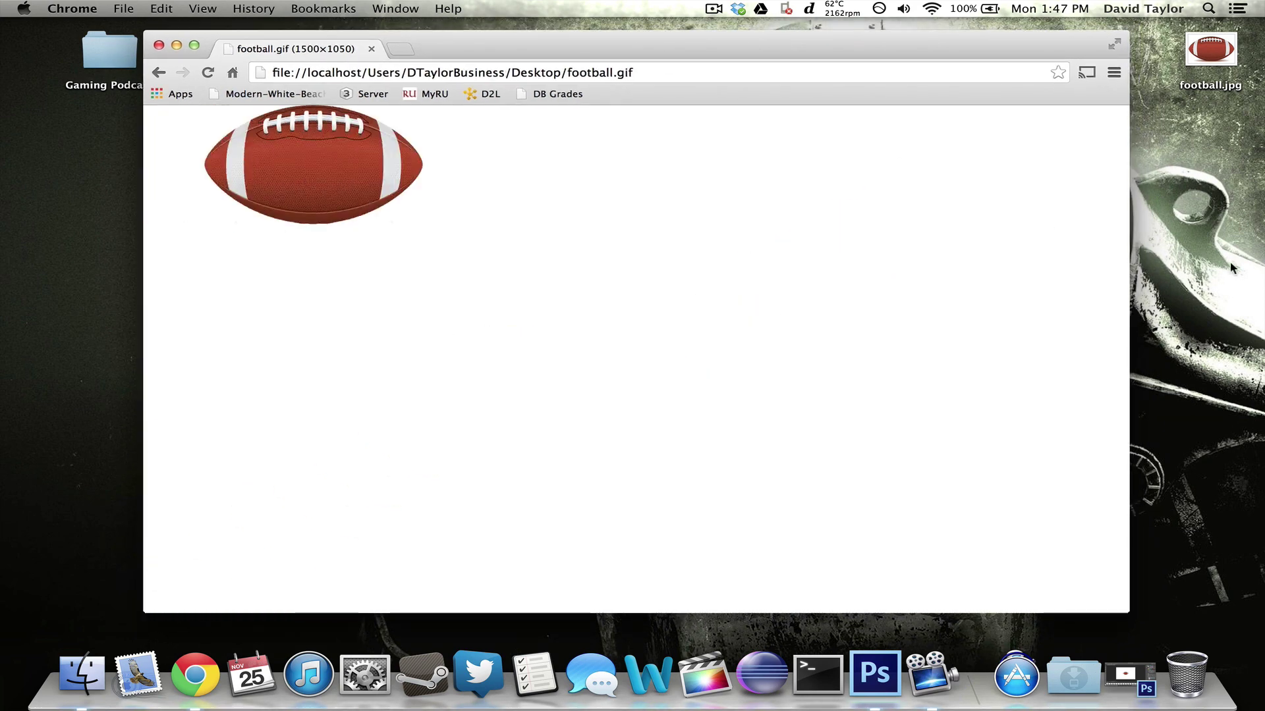